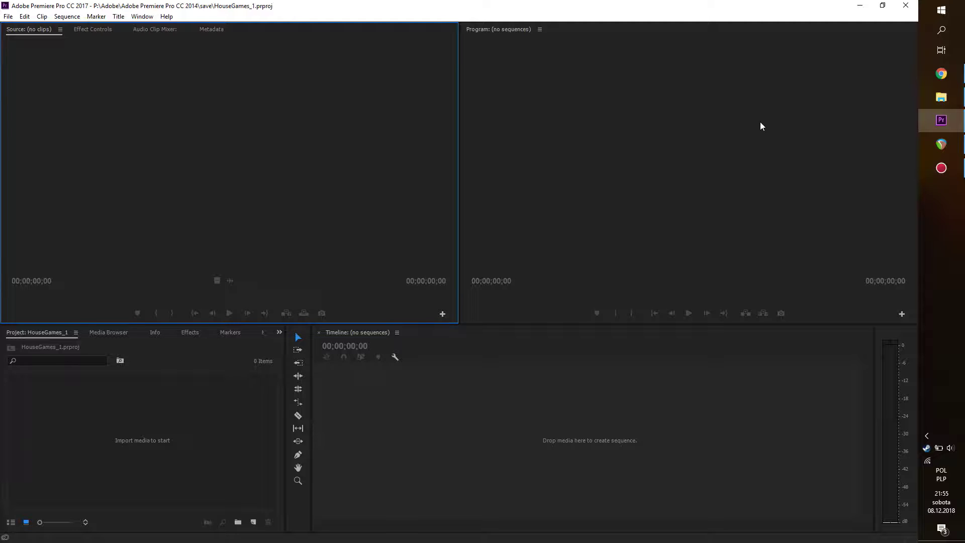
{"action": "left_click", "coordinate": [921, 99]}
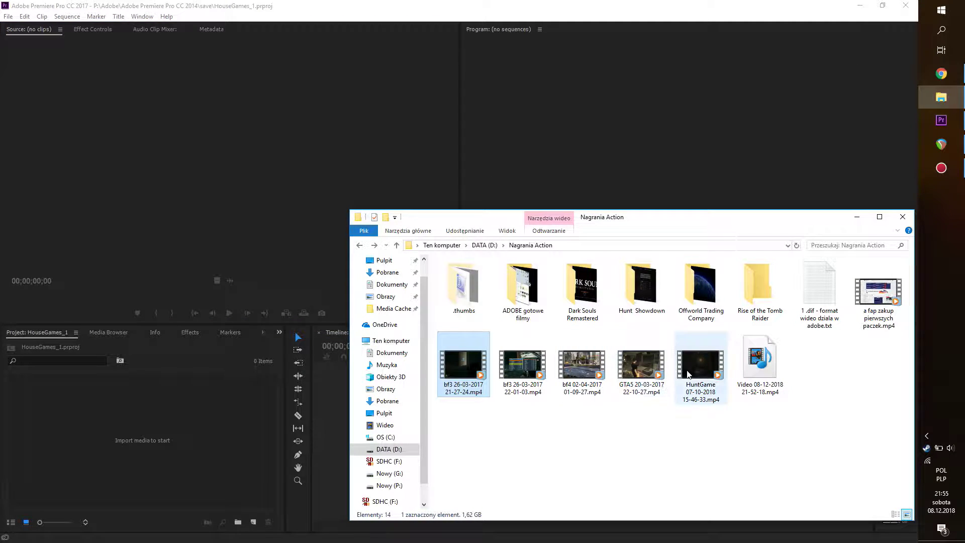
{"action": "left_click", "coordinate": [704, 366]}
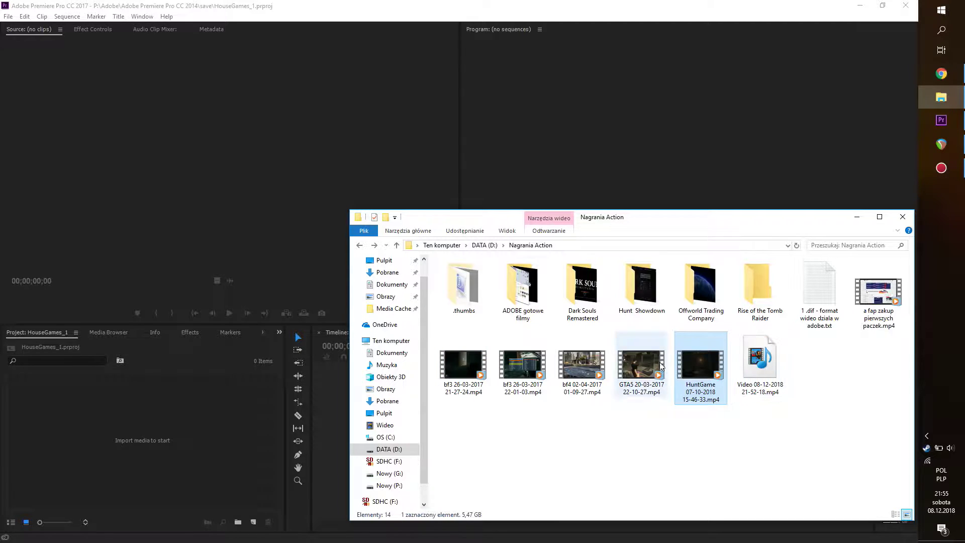
{"action": "left_click", "coordinate": [453, 363]}
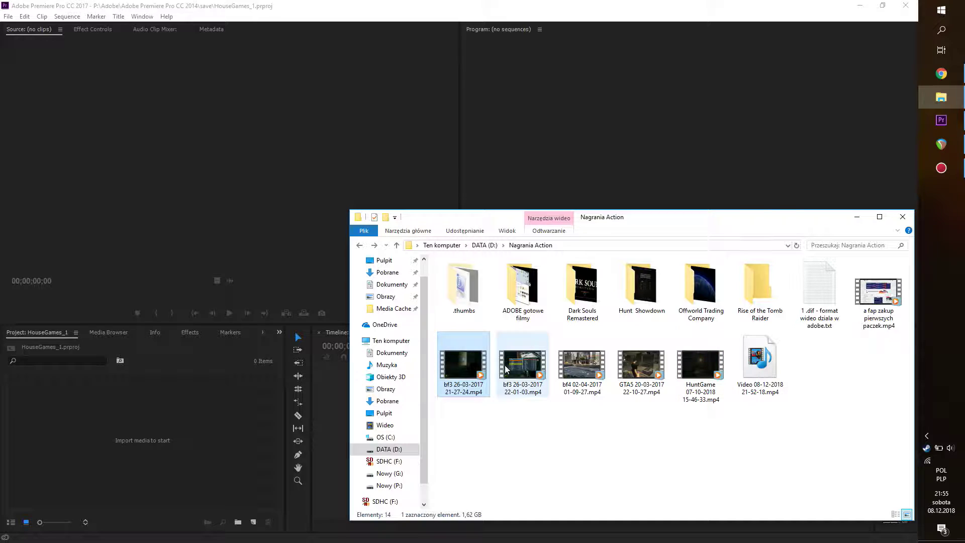
{"action": "left_click", "coordinate": [523, 364]}
{"action": "left_click", "coordinate": [594, 370]}
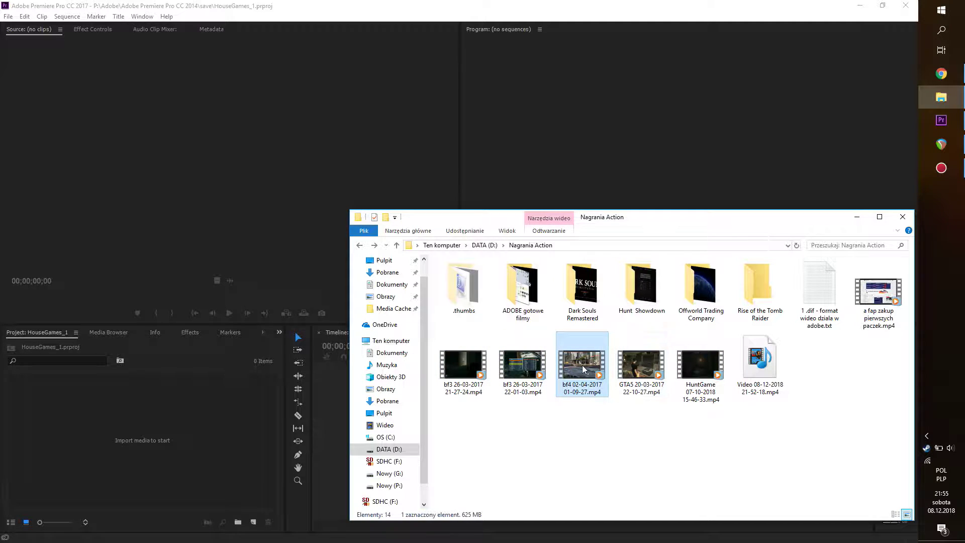
{"action": "left_click_drag", "start_coordinate": [582, 365], "coordinate": [143, 427]}
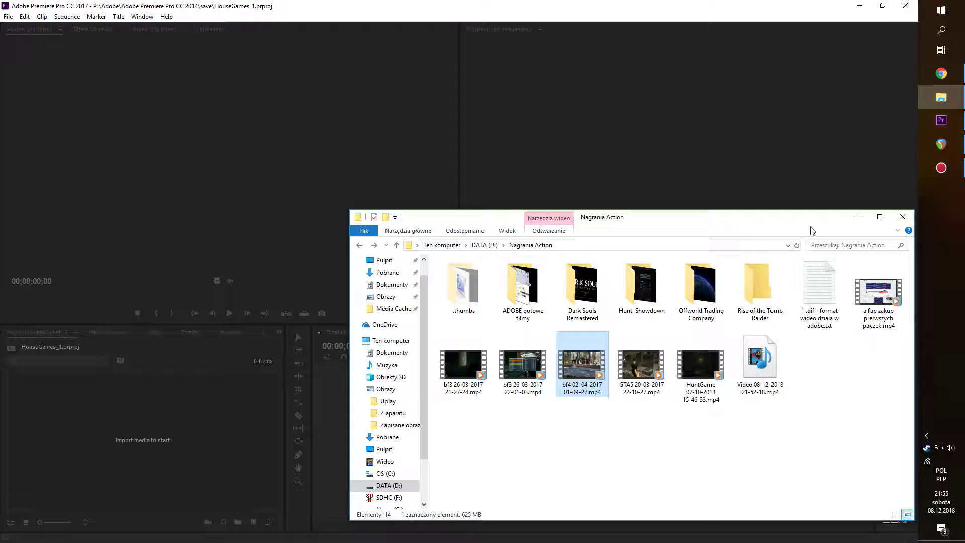
{"action": "left_click", "coordinate": [859, 218]}
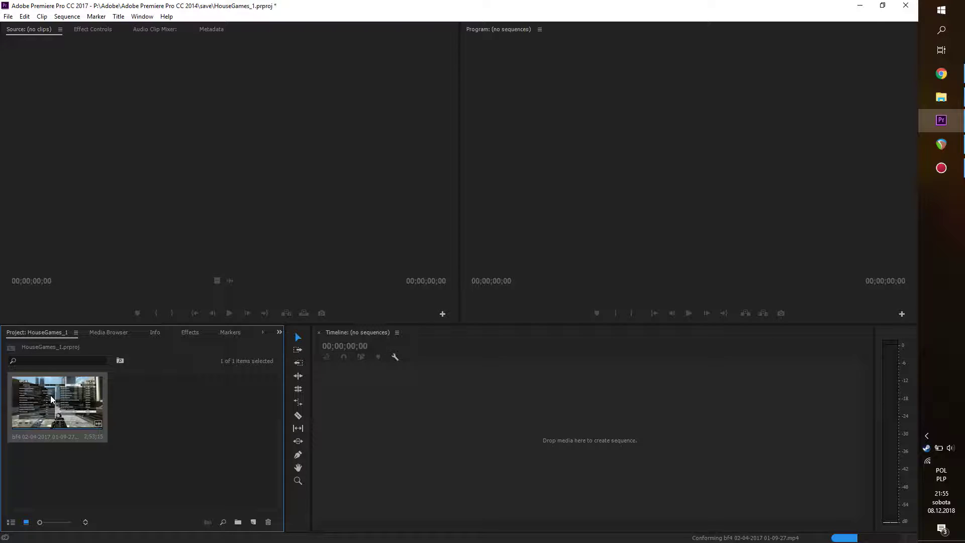
- Build a new sequence from the bf4 clip, enlarge track A1 and preview the clip's start
{"action": "left_click_drag", "start_coordinate": [49, 394], "coordinate": [570, 439]}
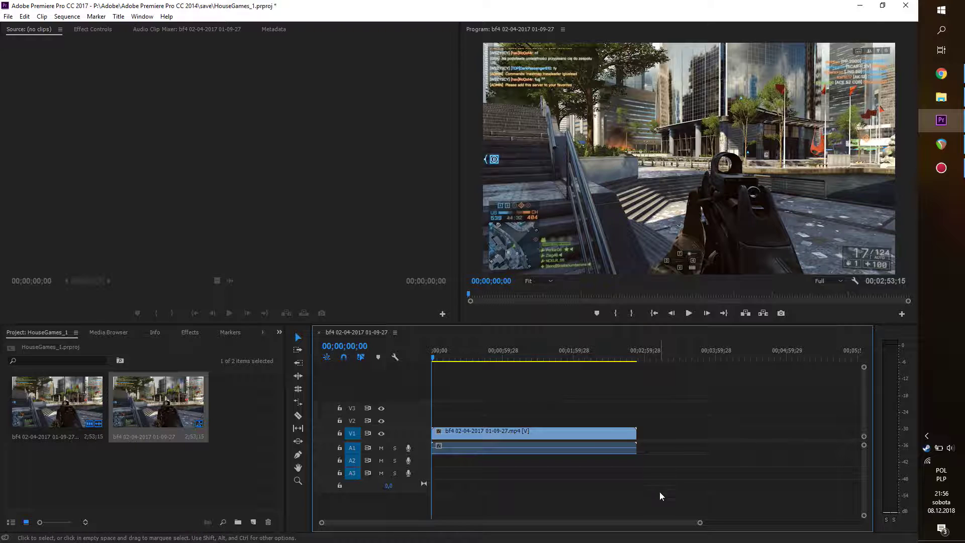
{"action": "left_click_drag", "start_coordinate": [699, 523], "coordinate": [520, 523]}
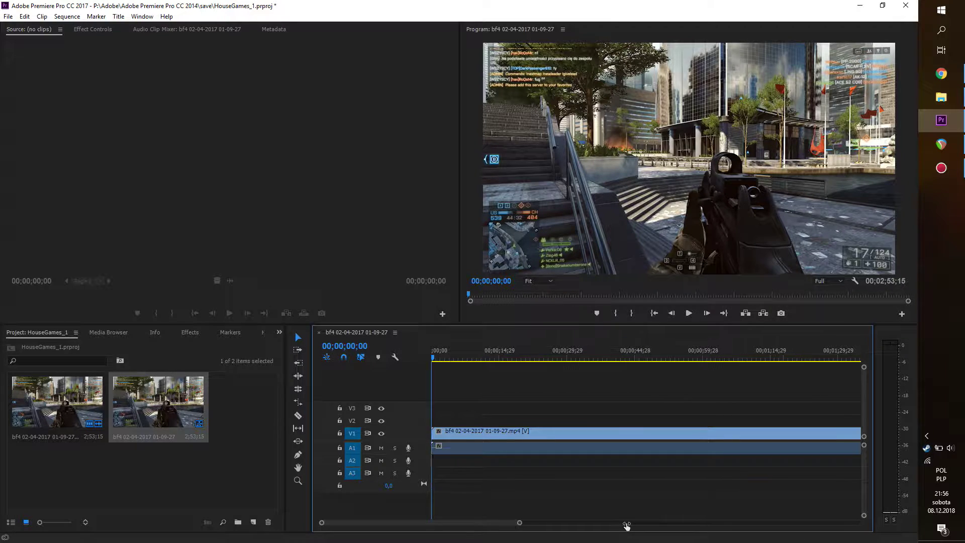
{"action": "double_click", "coordinate": [411, 452]}
{"action": "mouse_move", "coordinate": [520, 523]}
{"action": "left_mouse_down"}
{"action": "mouse_move", "coordinate": [633, 526]}
{"action": "mouse_move", "coordinate": [621, 526]}
{"action": "left_mouse_up"}
{"action": "left_click_drag", "start_coordinate": [572, 353], "coordinate": [426, 356]}
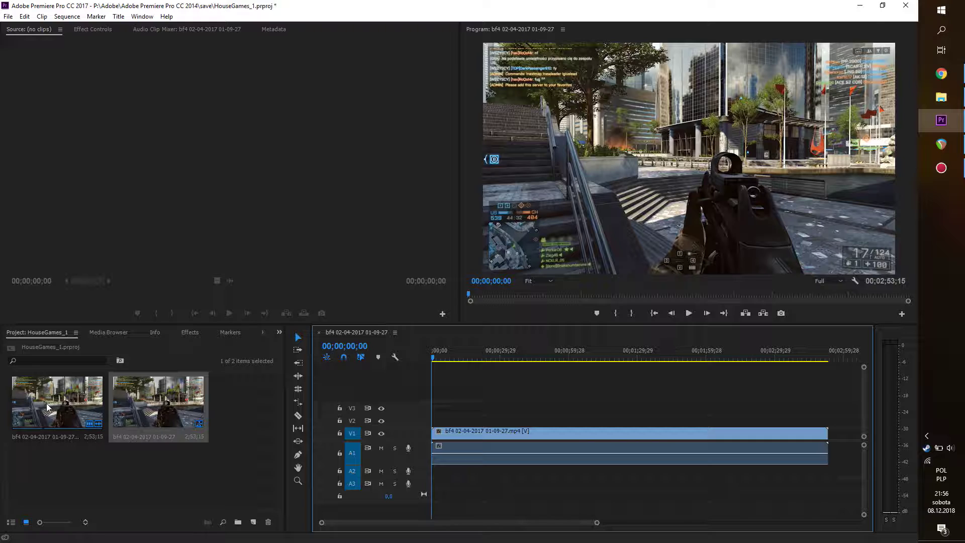
- Delete the bf4 clip and its sequence from the project, confirming with Yes
{"action": "left_click", "coordinate": [255, 398]}
{"action": "left_click", "coordinate": [75, 425]}
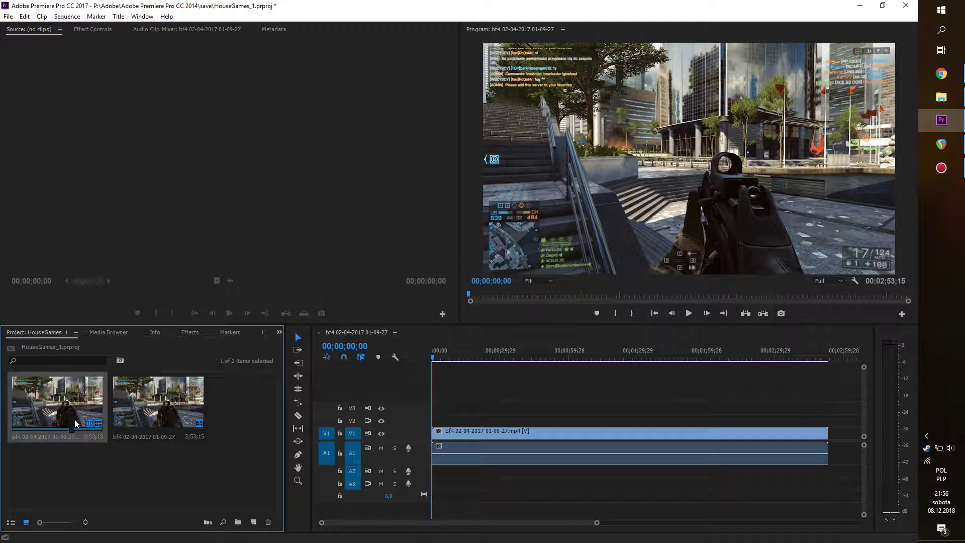
{"action": "key", "text": "Delete"}
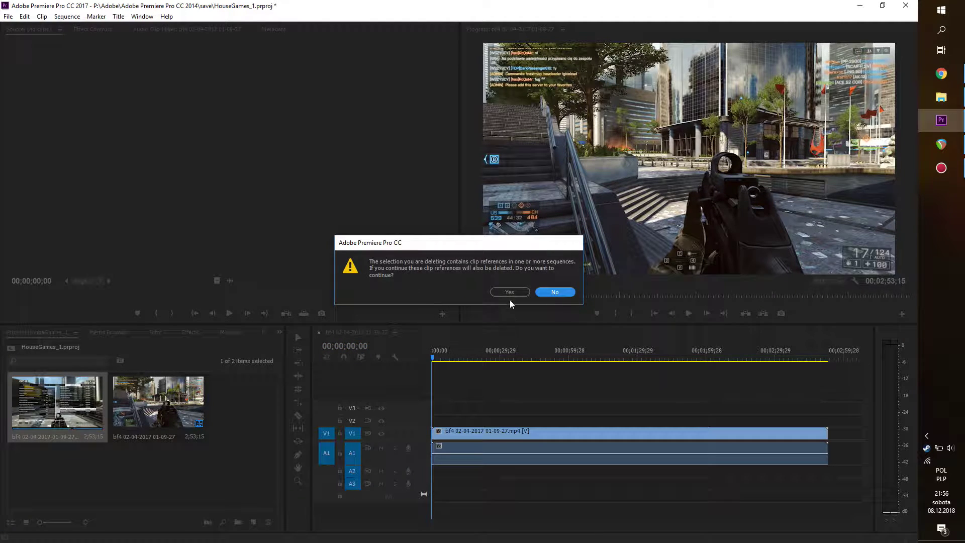
{"action": "left_click", "coordinate": [510, 294]}
{"action": "left_click", "coordinate": [83, 409]}
{"action": "key", "text": "Delete"}
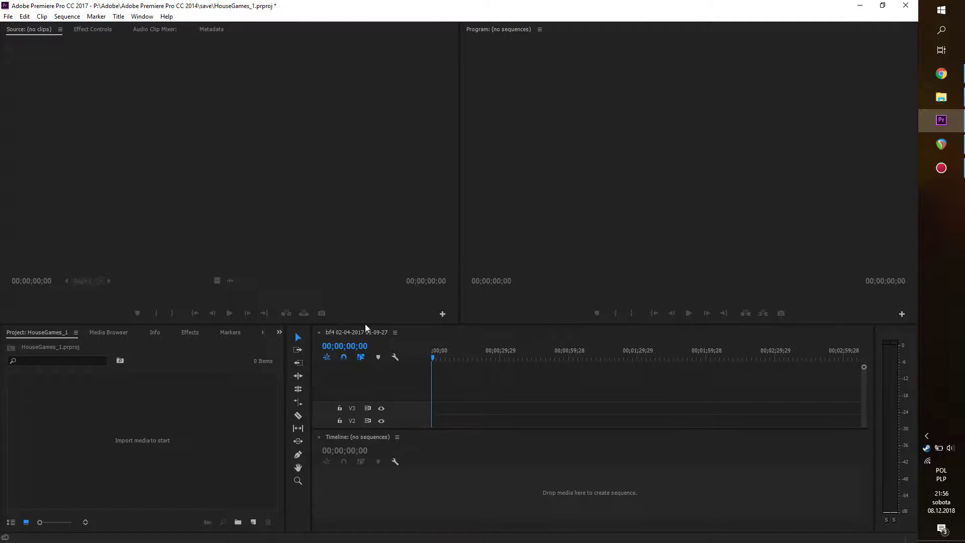
{"action": "left_click", "coordinate": [930, 101]}
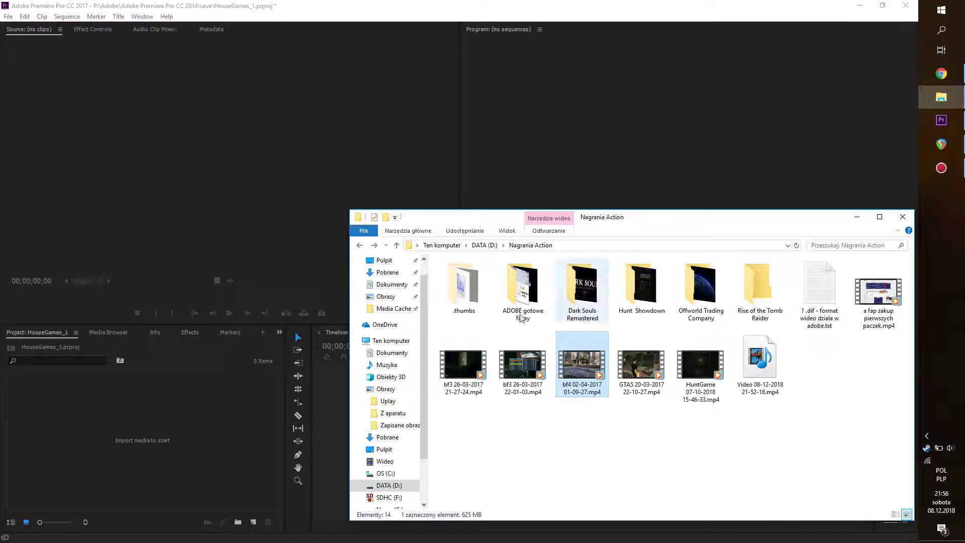
{"action": "left_click", "coordinate": [459, 374]}
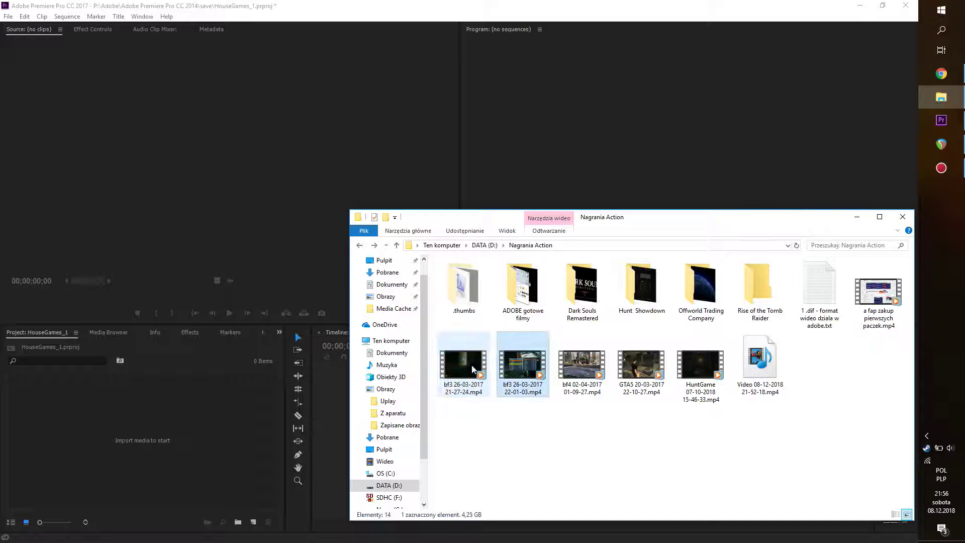
{"action": "left_click_drag", "start_coordinate": [457, 363], "coordinate": [464, 368]}
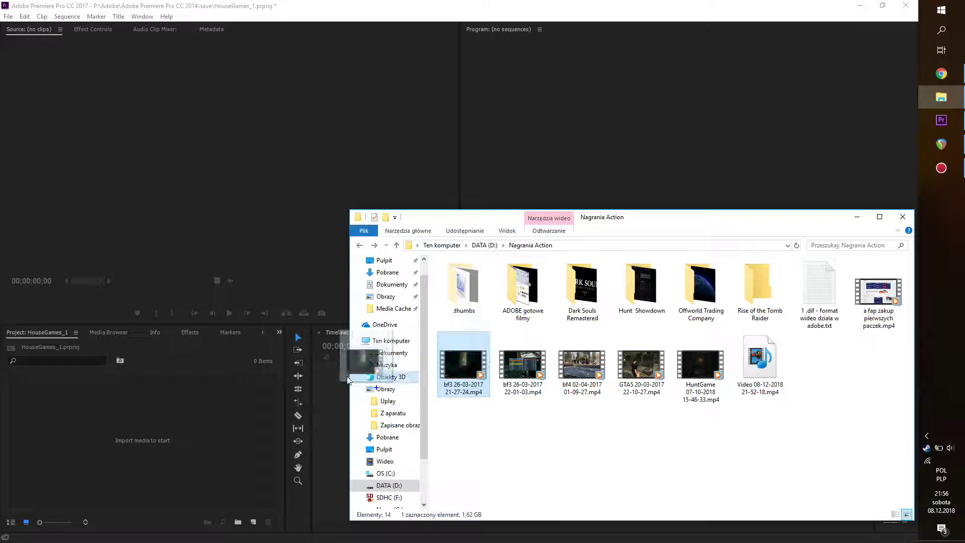
{"action": "left_click_drag", "start_coordinate": [463, 366], "coordinate": [119, 425]}
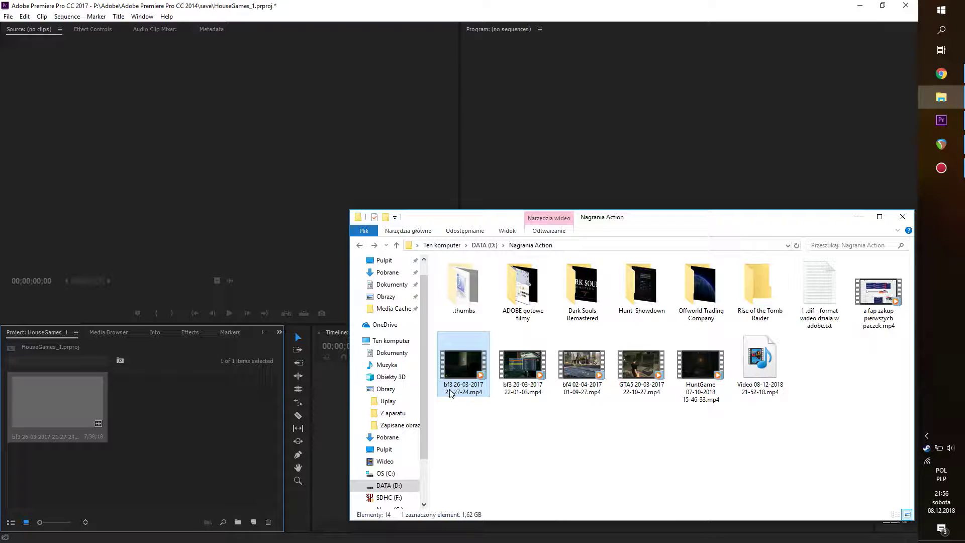
{"action": "left_click", "coordinate": [857, 217]}
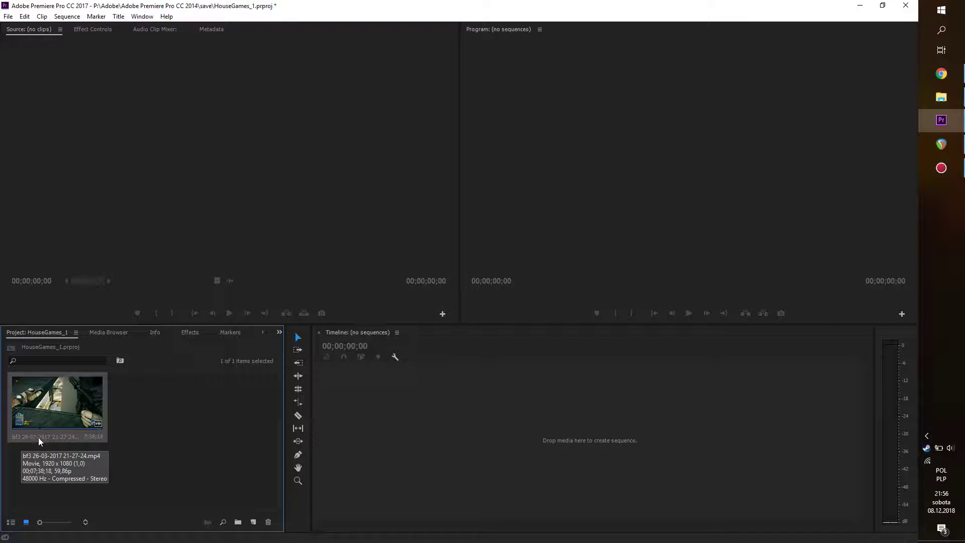
- Create a new sequence from the bf3 clip and make track A1 taller
{"action": "left_click_drag", "start_coordinate": [38, 437], "coordinate": [599, 429]}
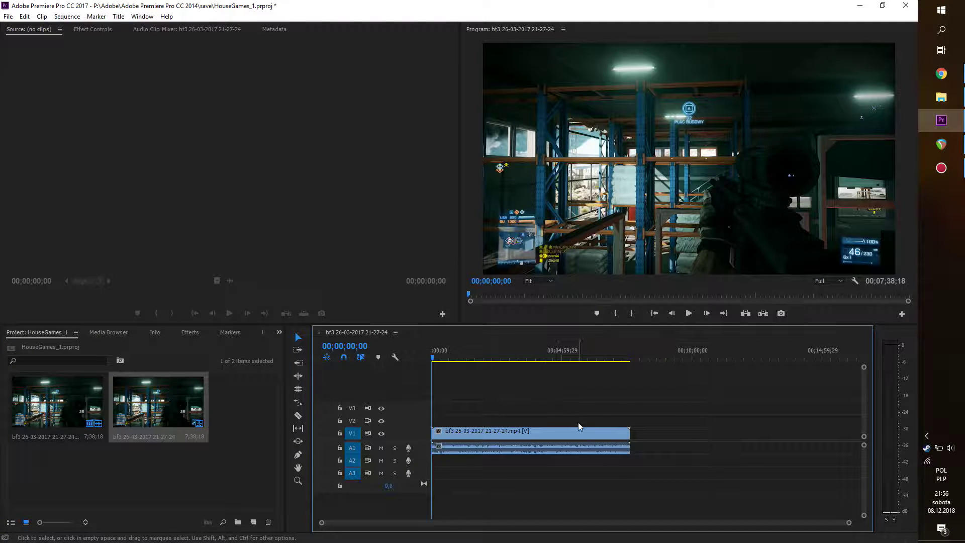
{"action": "left_click_drag", "start_coordinate": [849, 522], "coordinate": [581, 522]}
{"action": "left_click_drag", "start_coordinate": [412, 457], "coordinate": [412, 470]}
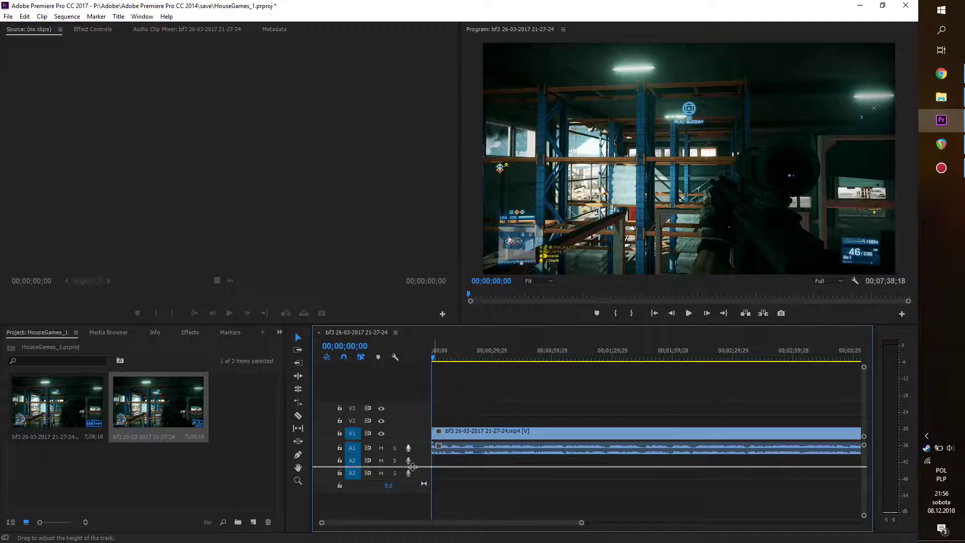
{"action": "mouse_move", "coordinate": [546, 523]}
{"action": "left_mouse_down"}
{"action": "mouse_move", "coordinate": [572, 523]}
{"action": "mouse_move", "coordinate": [546, 522]}
{"action": "left_mouse_up"}
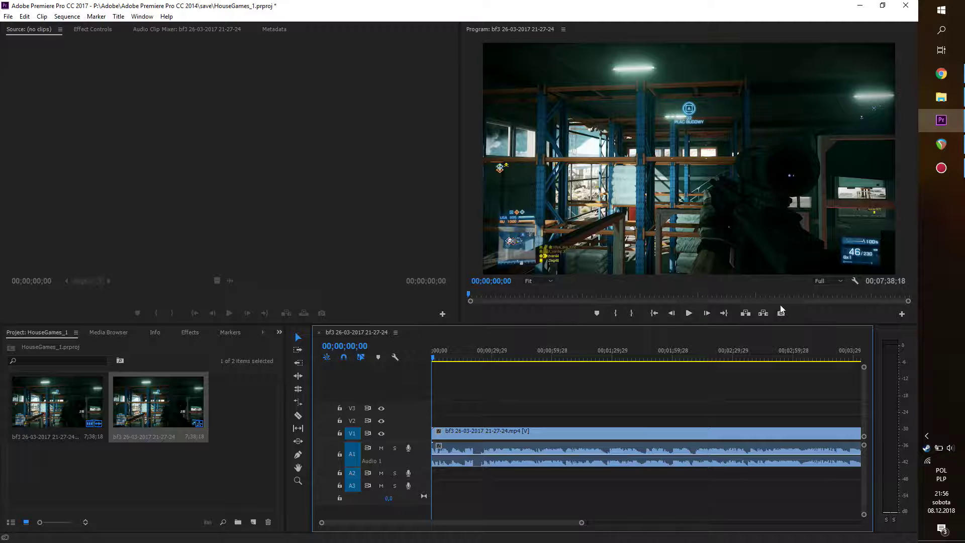
- Set Program monitor playback resolution to 1/4 and play the sequence briefly
{"action": "left_click", "coordinate": [839, 281]}
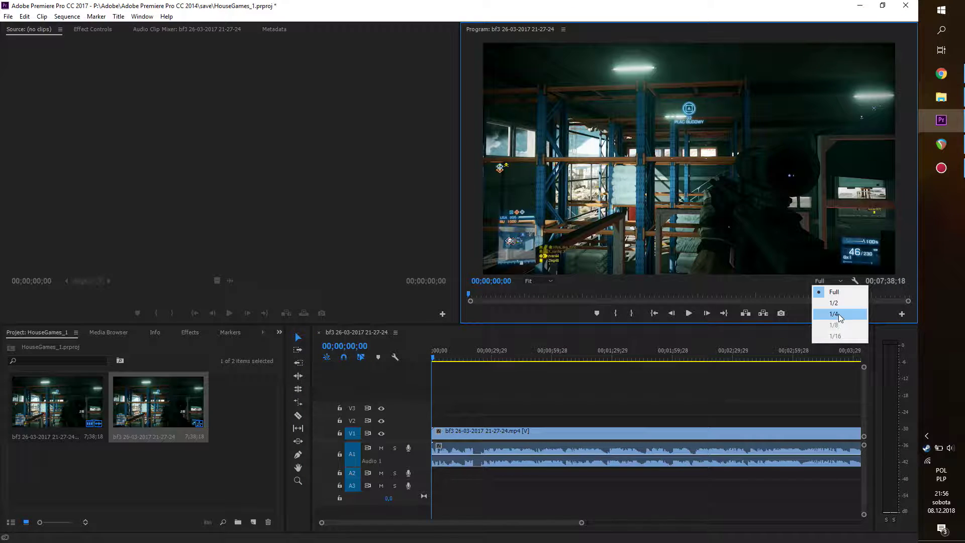
{"action": "left_click", "coordinate": [689, 313]}
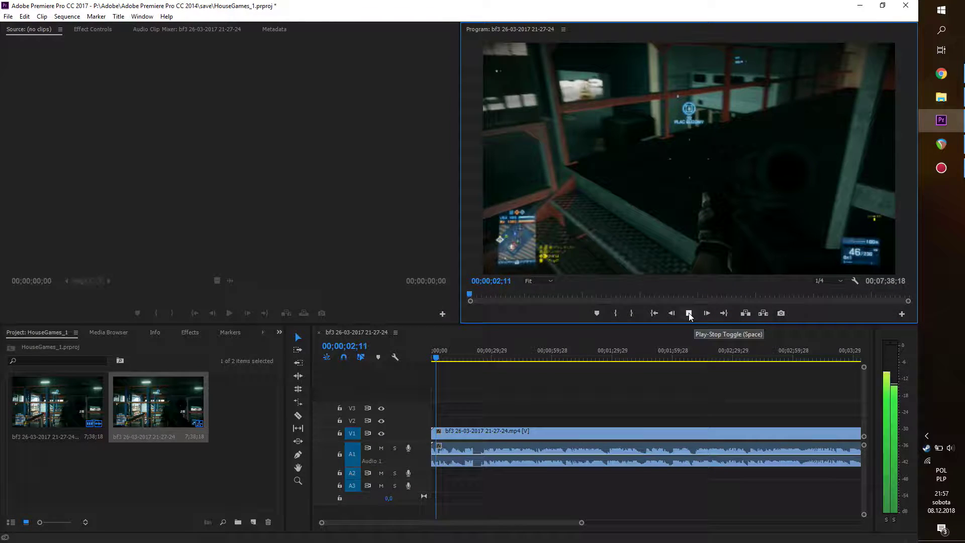
{"action": "left_click", "coordinate": [689, 313]}
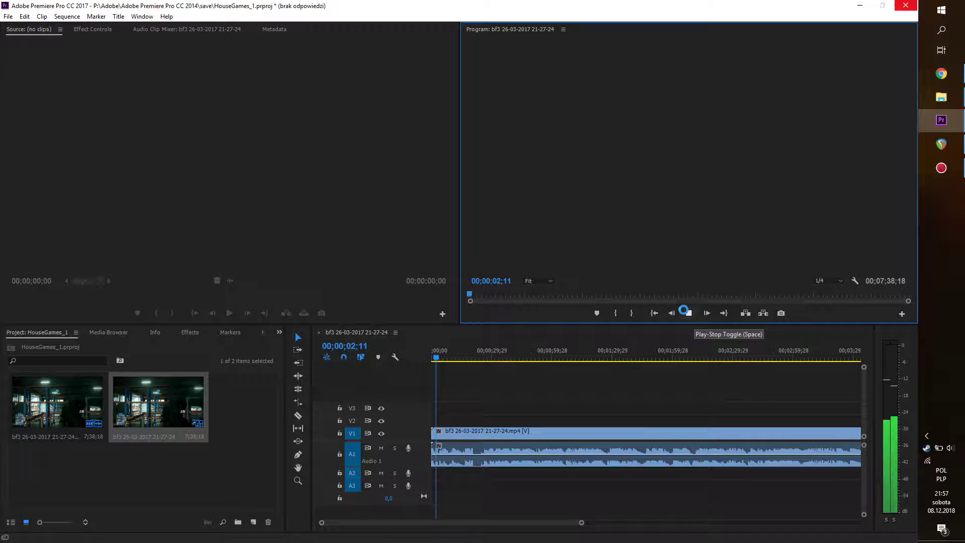
- Close the frozen Premiere Pro window and choose 'Zamknij program' to force it shut
{"action": "left_click", "coordinate": [906, 10]}
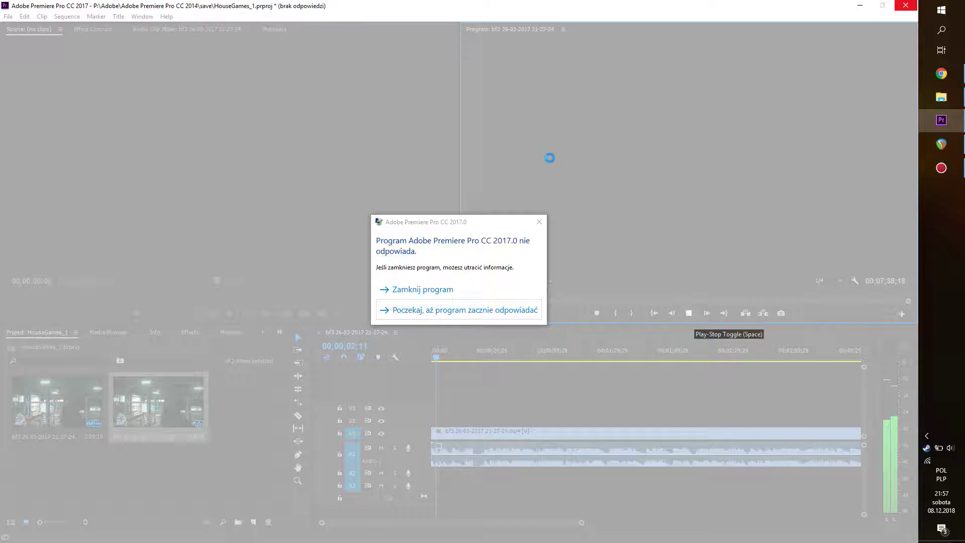
{"action": "left_click", "coordinate": [427, 297]}
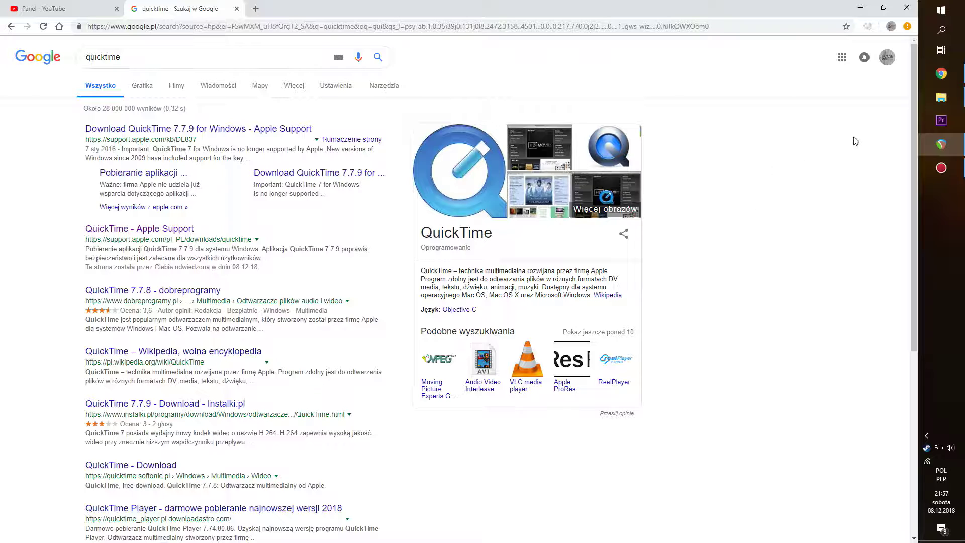
{"action": "left_click", "coordinate": [924, 96]}
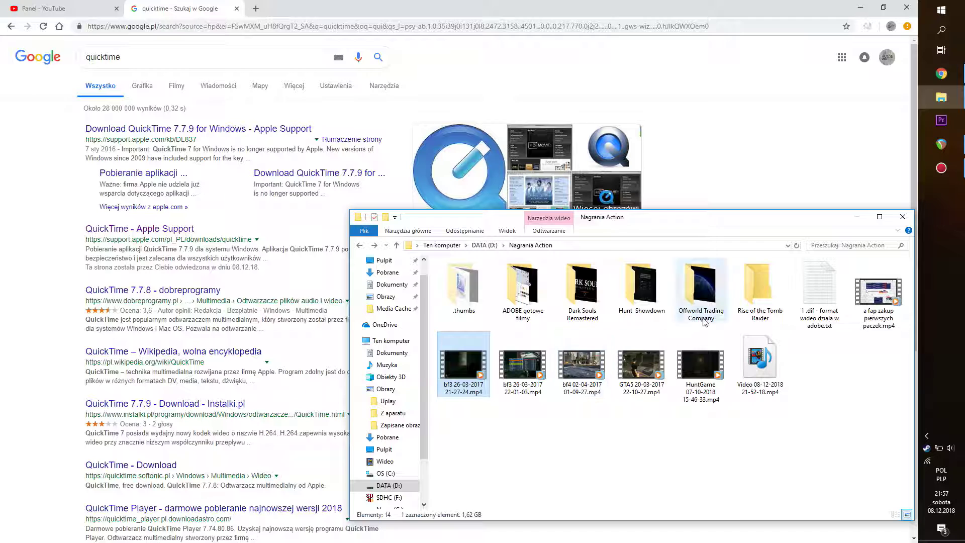
{"action": "left_click", "coordinate": [857, 217]}
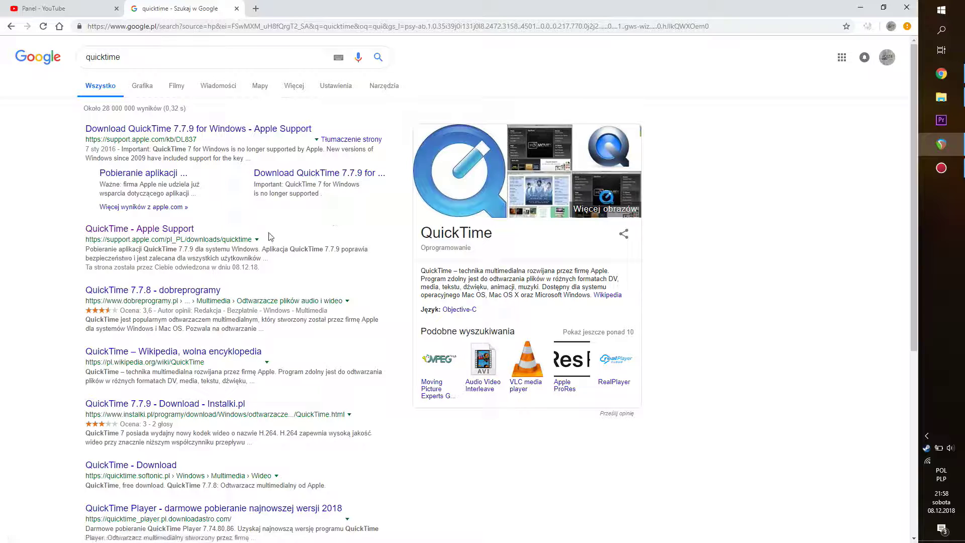
- Open Apple's 'Pobieranie aplikacji QuickTime 7.7.9 dla systemu Windows' support page and look it over
{"action": "left_click", "coordinate": [144, 231]}
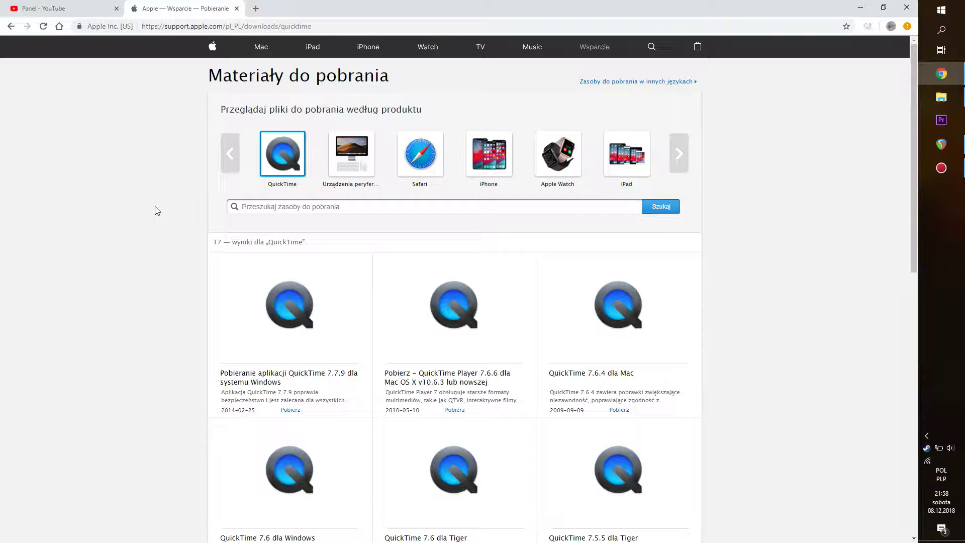
{"action": "scroll", "coordinate": [154, 211], "scroll_direction": "down", "scroll_amount": 1}
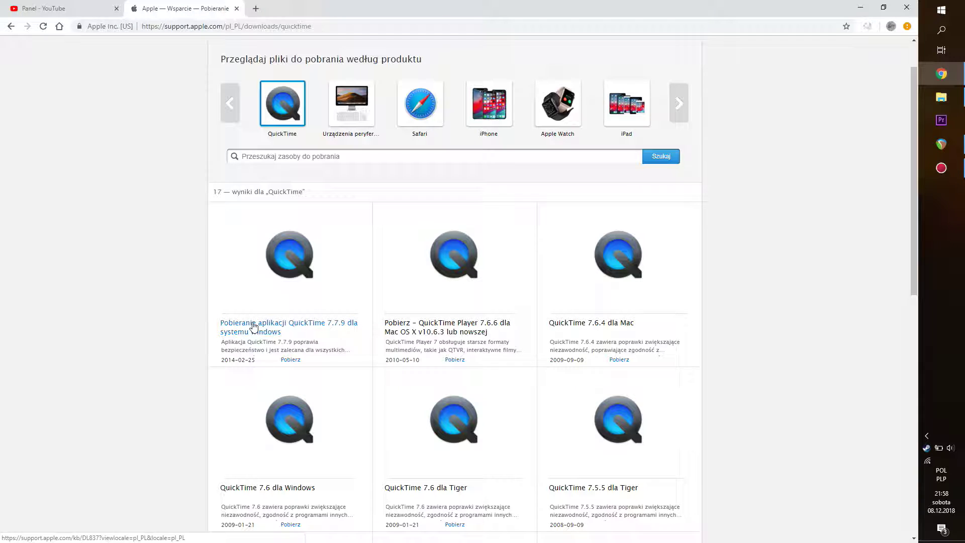
{"action": "left_click", "coordinate": [254, 326]}
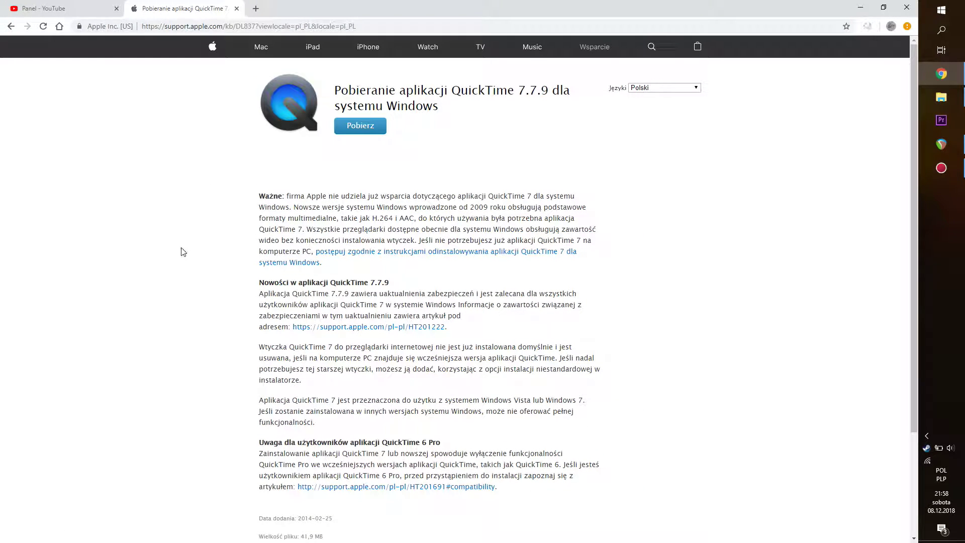
{"action": "scroll", "coordinate": [182, 251], "scroll_direction": "down", "scroll_amount": 2}
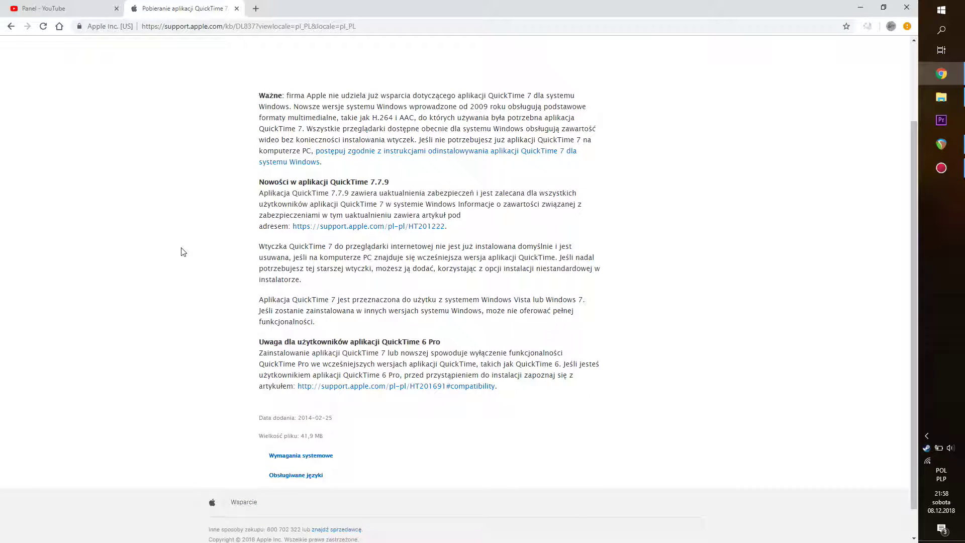
{"action": "scroll", "coordinate": [182, 251], "scroll_direction": "up", "scroll_amount": 2}
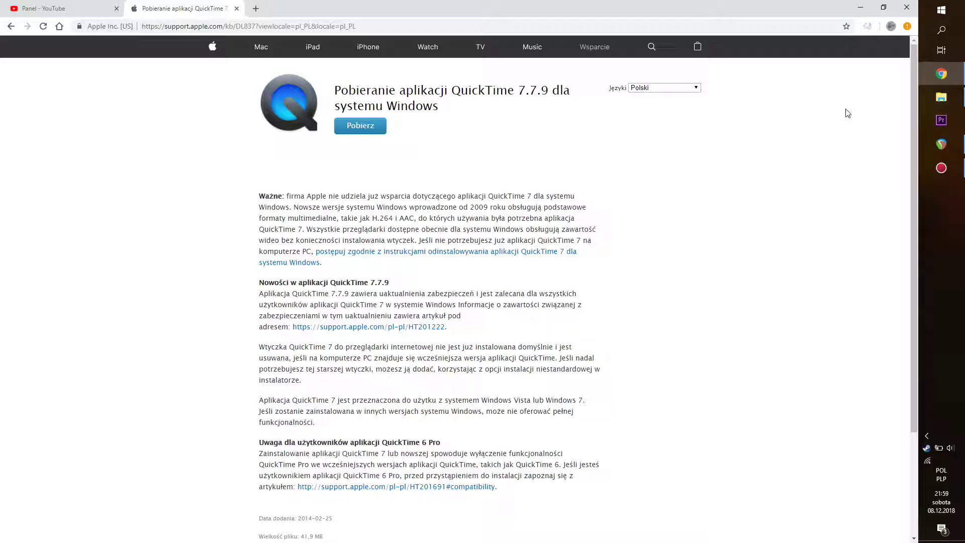
{"action": "left_click", "coordinate": [962, 9]}
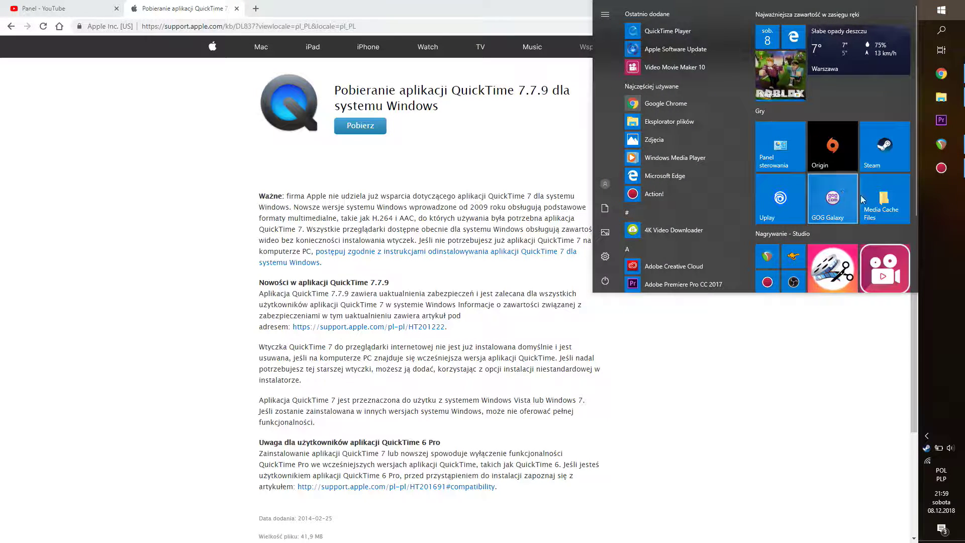
{"action": "left_click", "coordinate": [780, 146]}
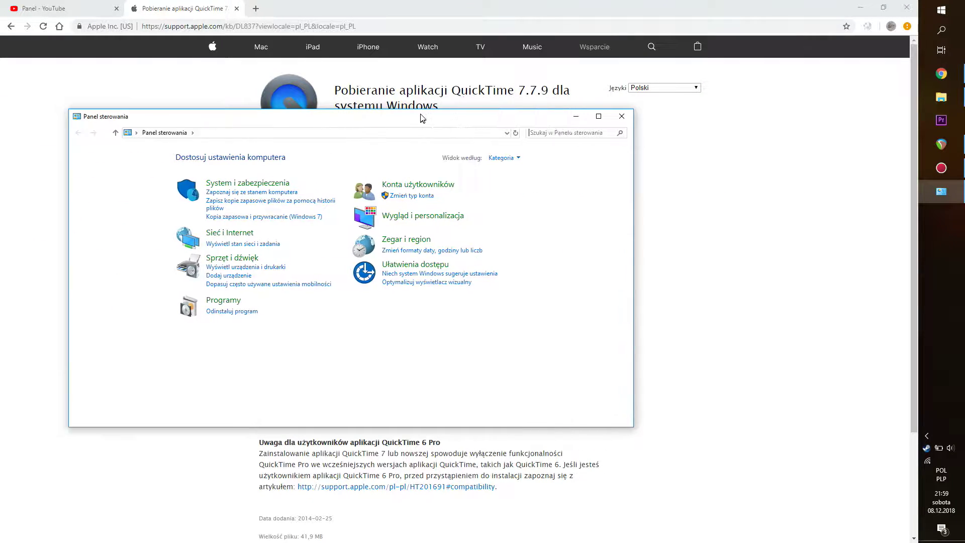
{"action": "left_click", "coordinate": [440, 220]}
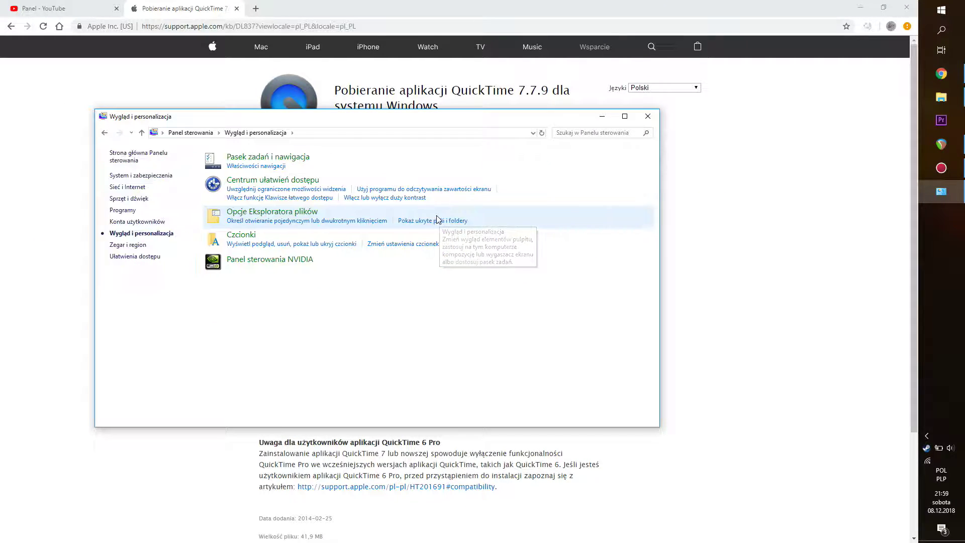
{"action": "left_click", "coordinate": [261, 215]}
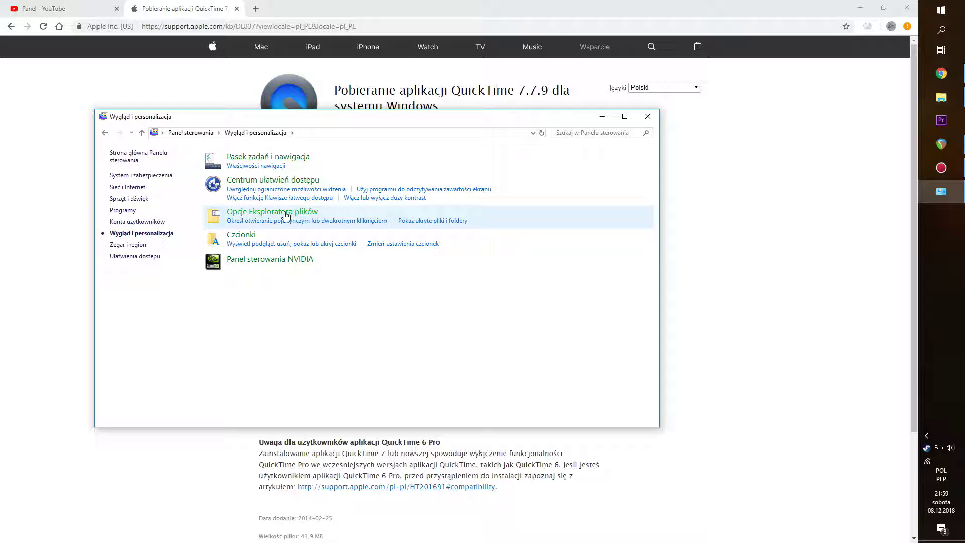
{"action": "left_click", "coordinate": [55, 37]}
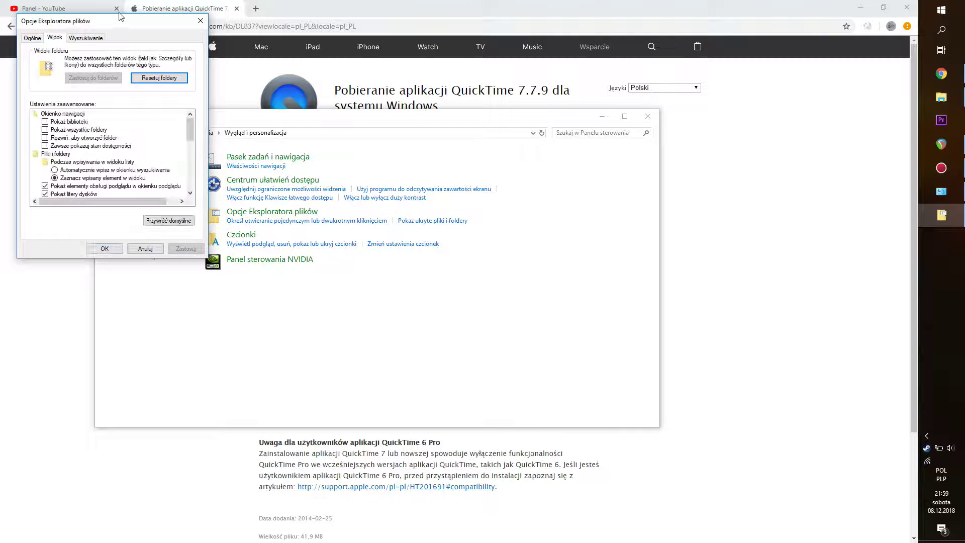
{"action": "mouse_move", "coordinate": [111, 21]}
{"action": "left_mouse_down"}
{"action": "mouse_move", "coordinate": [168, 64]}
{"action": "mouse_move", "coordinate": [170, 80]}
{"action": "left_mouse_up"}
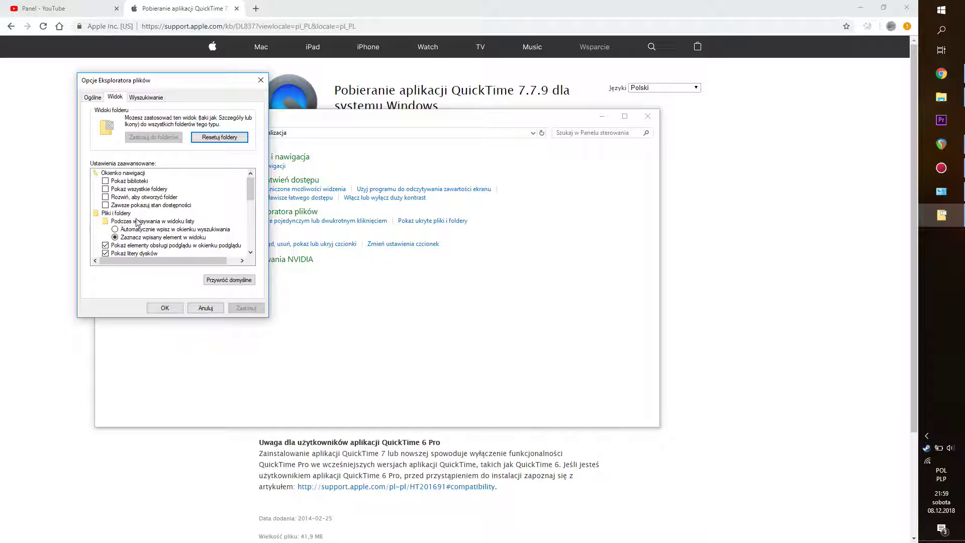
{"action": "left_click_drag", "start_coordinate": [251, 184], "coordinate": [253, 197]}
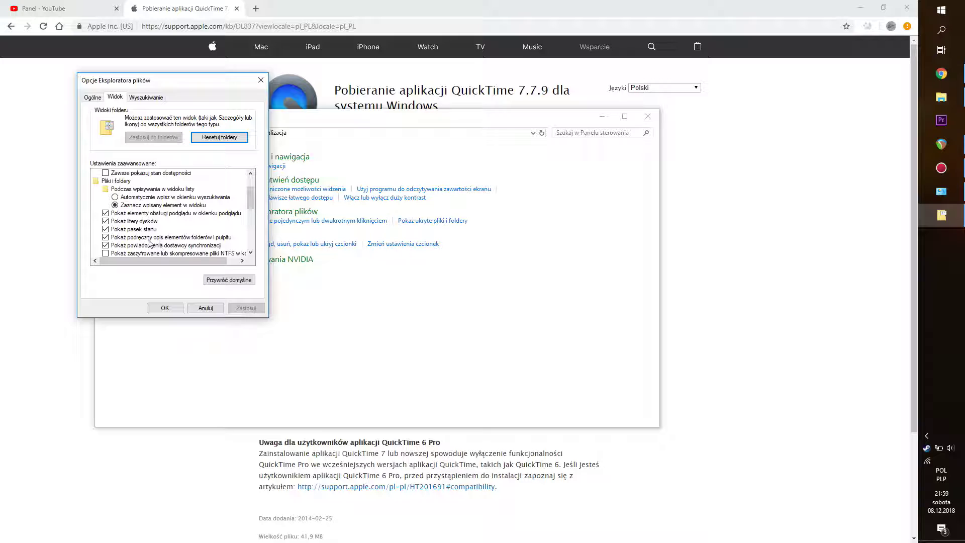
{"action": "scroll", "coordinate": [142, 233], "scroll_direction": "up", "scroll_amount": 1}
{"action": "scroll", "coordinate": [141, 234], "scroll_direction": "up", "scroll_amount": 1}
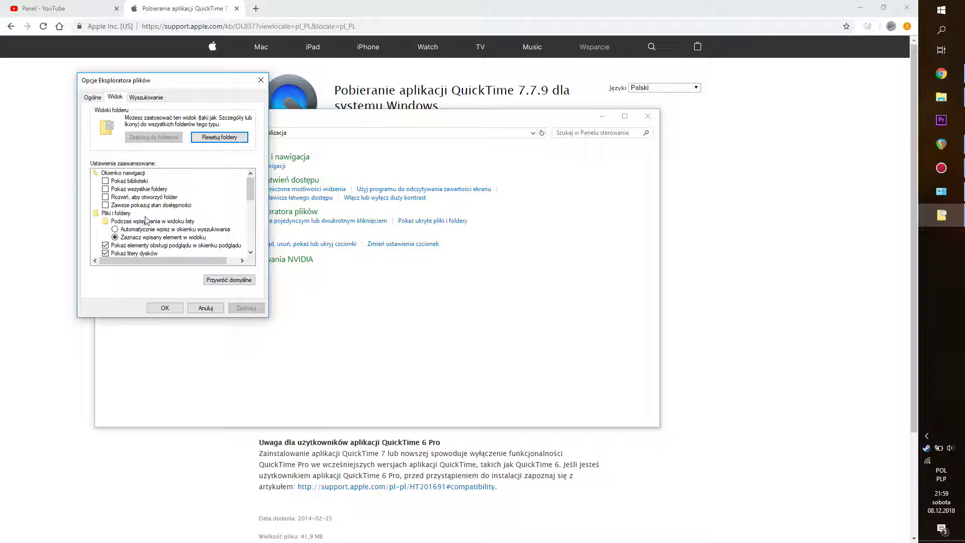
{"action": "left_click_drag", "start_coordinate": [252, 184], "coordinate": [251, 193]}
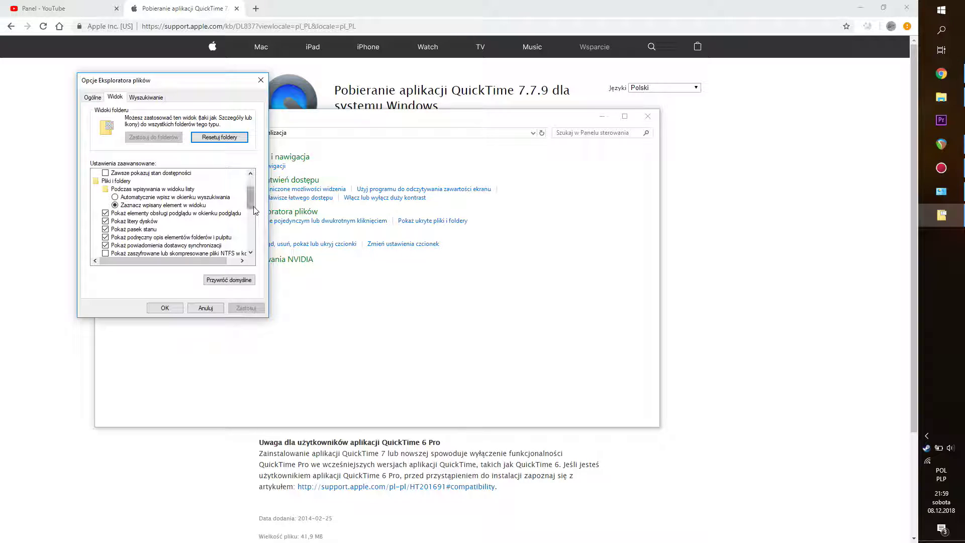
{"action": "left_click_drag", "start_coordinate": [249, 194], "coordinate": [254, 239]}
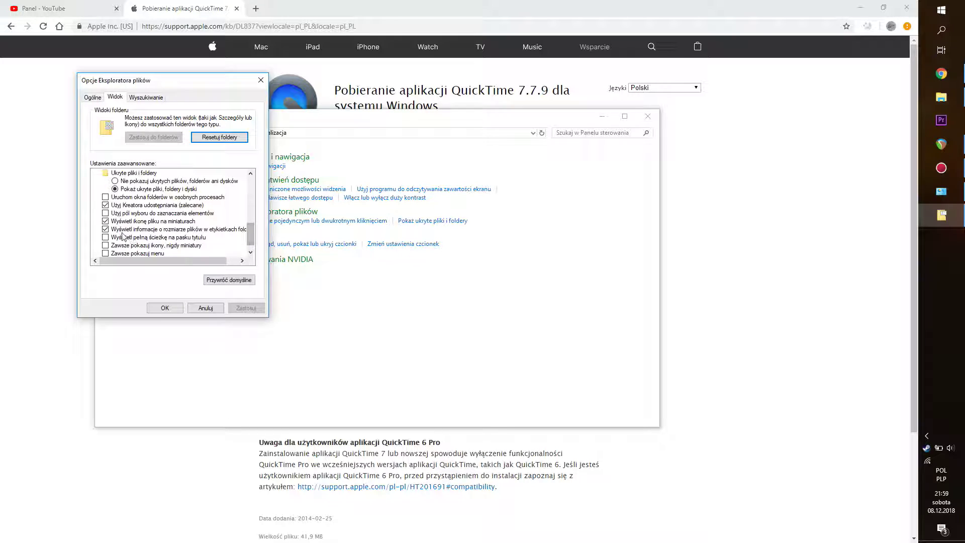
{"action": "left_click_drag", "start_coordinate": [253, 231], "coordinate": [256, 213]}
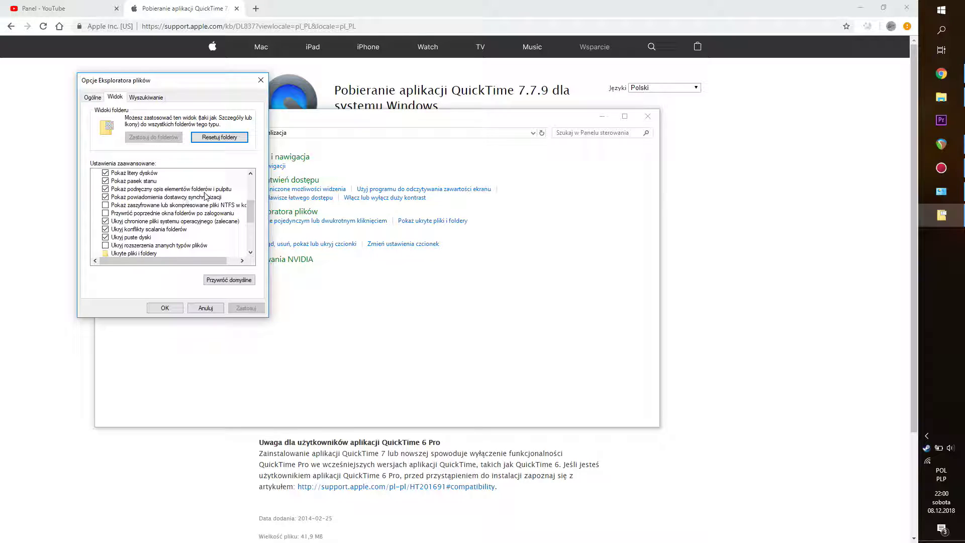
{"action": "left_click_drag", "start_coordinate": [251, 213], "coordinate": [256, 190]}
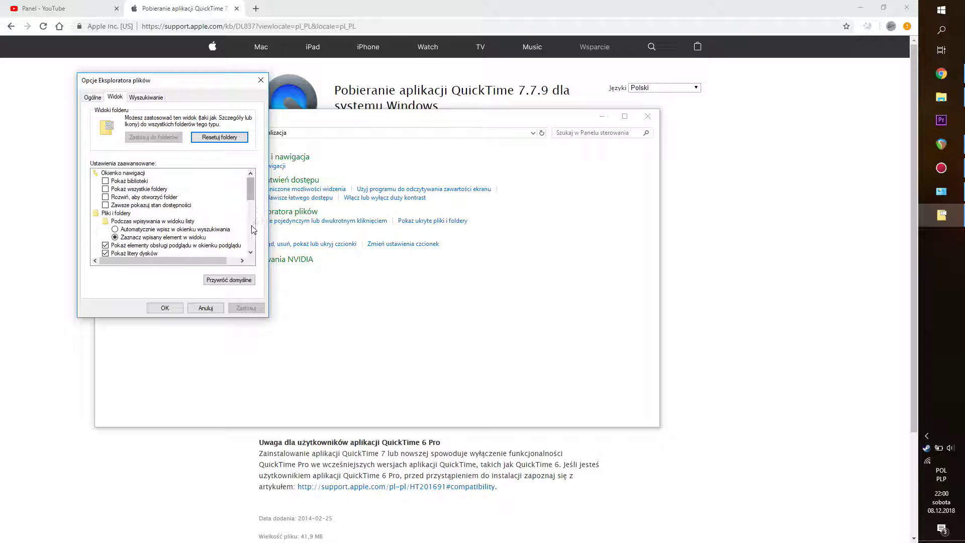
{"action": "left_click", "coordinate": [205, 308]}
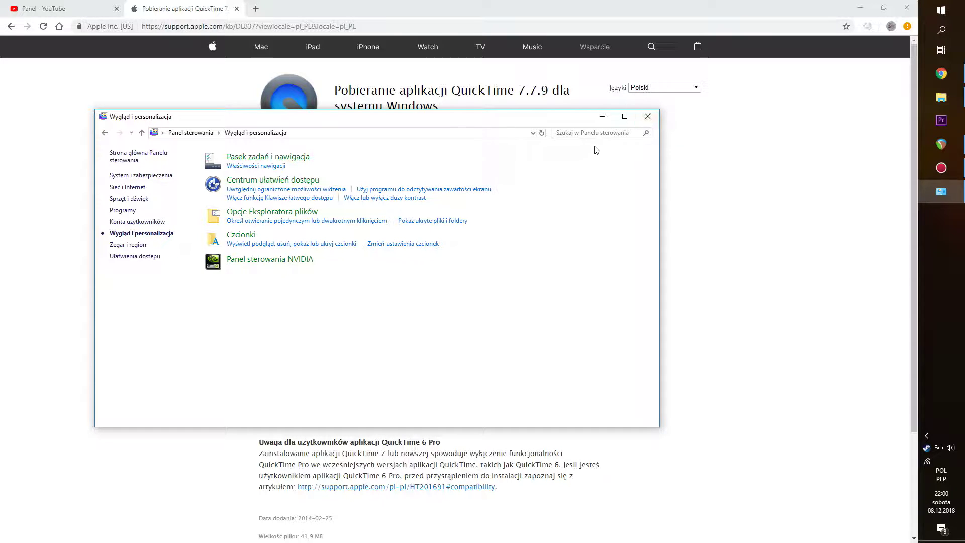
{"action": "left_click", "coordinate": [648, 118]}
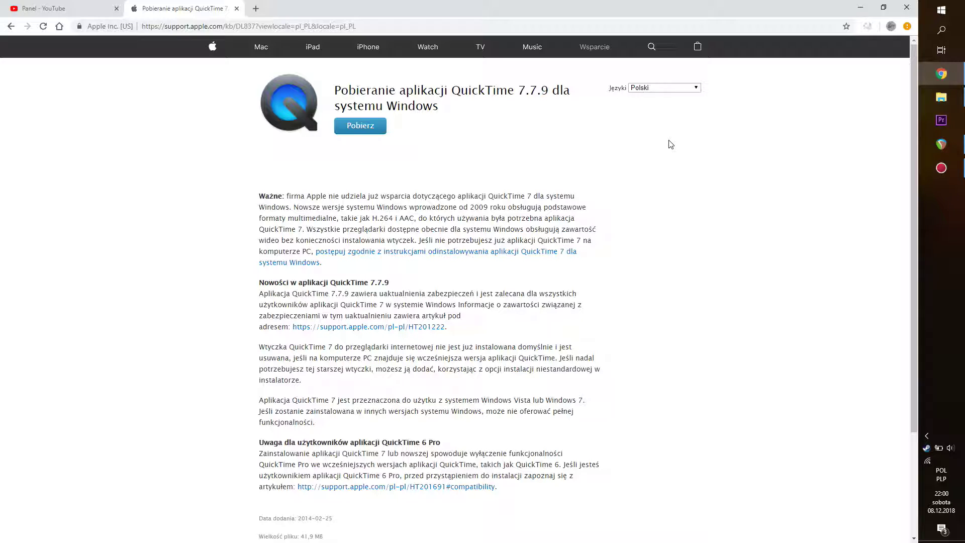
{"action": "left_click", "coordinate": [941, 97]}
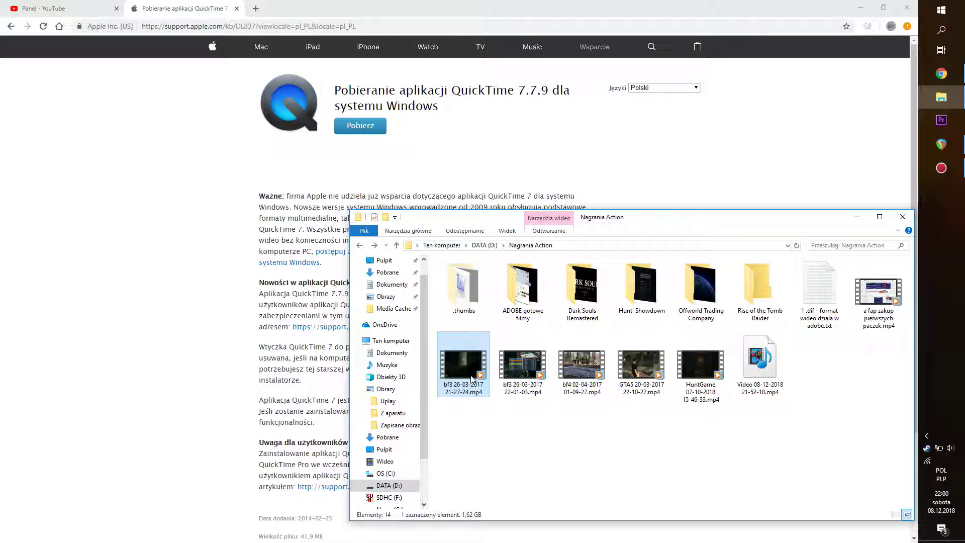
{"action": "right_click", "coordinate": [473, 378]}
{"action": "left_click", "coordinate": [506, 353]}
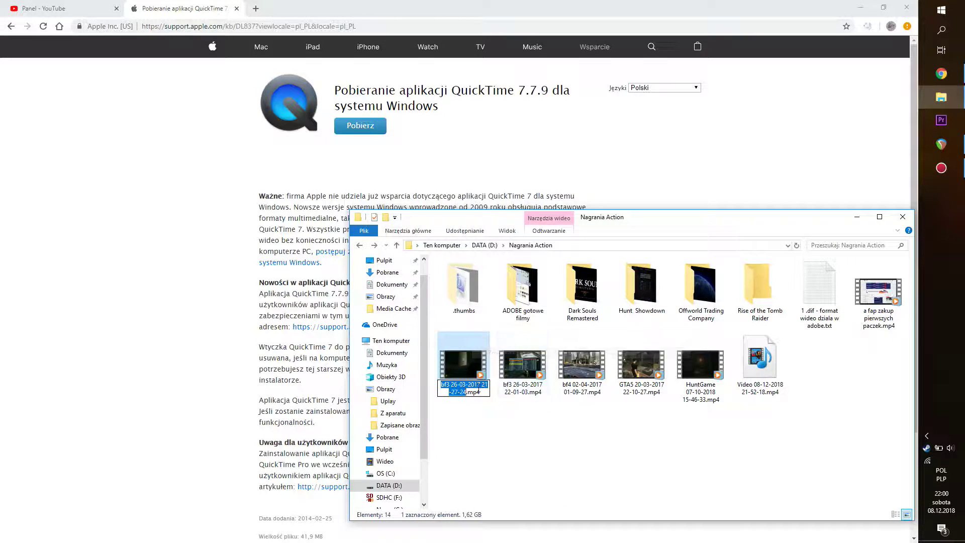
{"action": "left_click", "coordinate": [477, 391]}
{"action": "left_click_drag", "start_coordinate": [477, 391], "coordinate": [468, 392]}
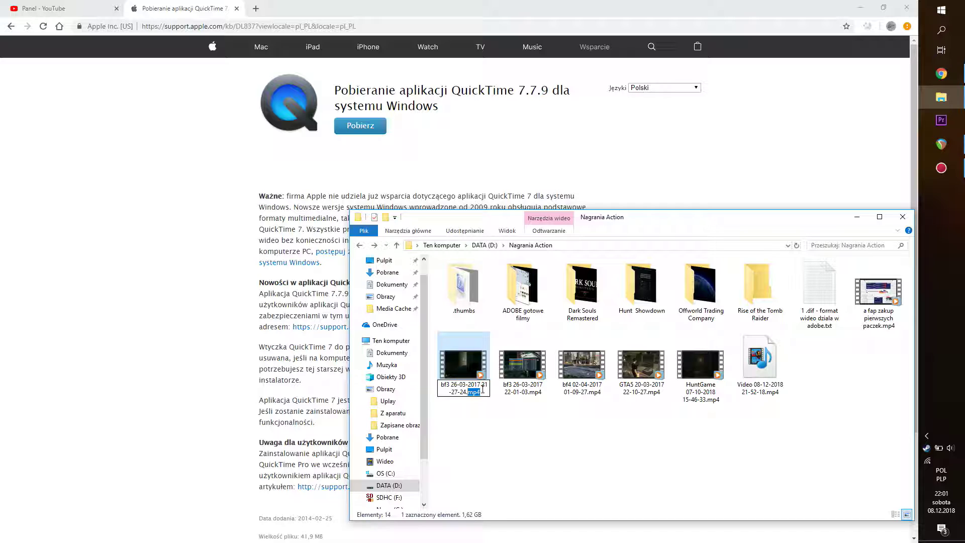
{"action": "type", "text": "d"}
{"action": "type", "text": "if"}
{"action": "key", "text": "Return"}
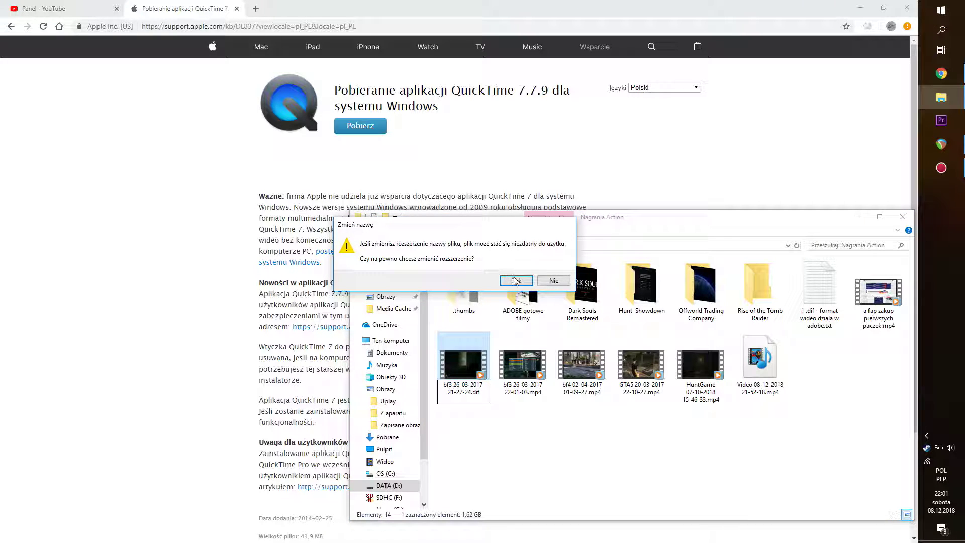
{"action": "left_click", "coordinate": [523, 280]}
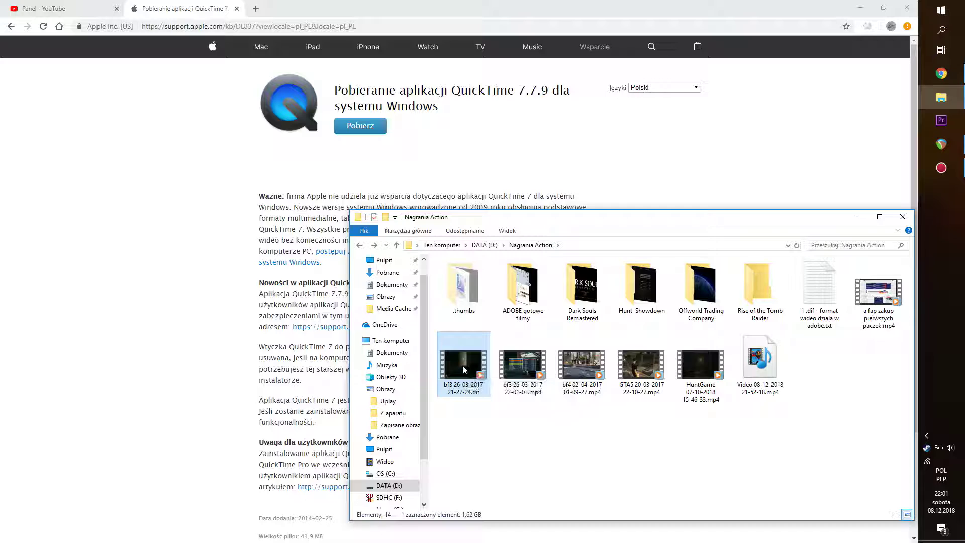
- Check the 'Otwórz za pomocą' app choices for the .dif file, then dismiss them
{"action": "right_click", "coordinate": [463, 369]}
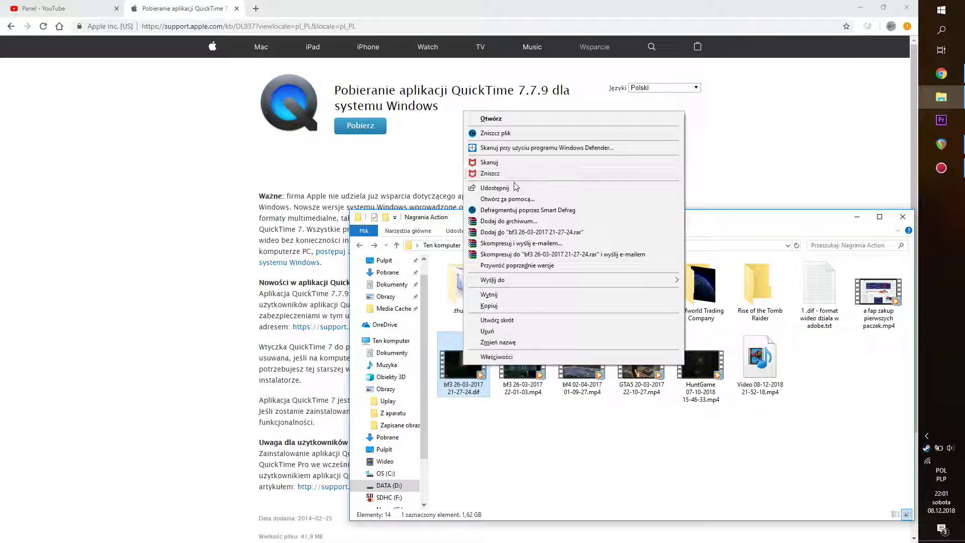
{"action": "left_click", "coordinate": [516, 200]}
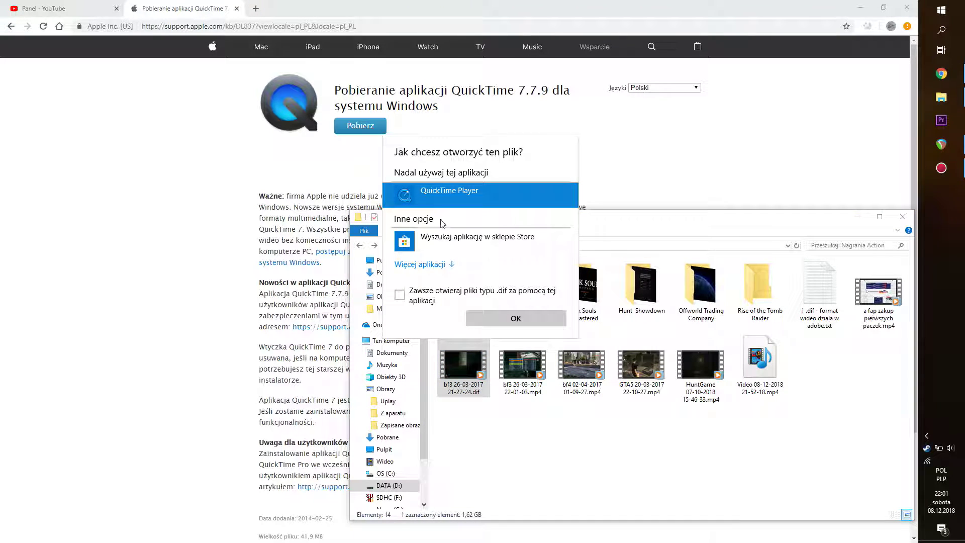
{"action": "left_click", "coordinate": [619, 223]}
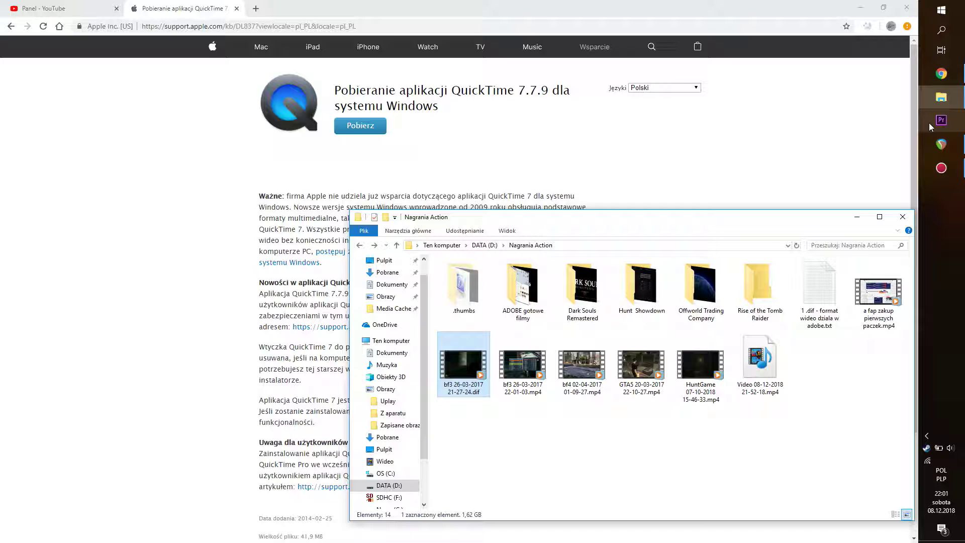
{"action": "left_click", "coordinate": [929, 122]}
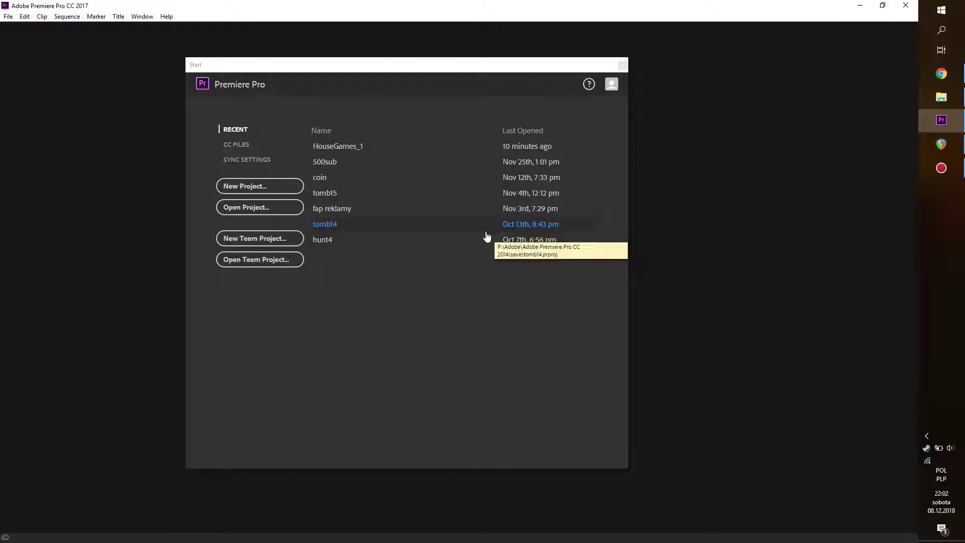
{"action": "left_click", "coordinate": [366, 149]}
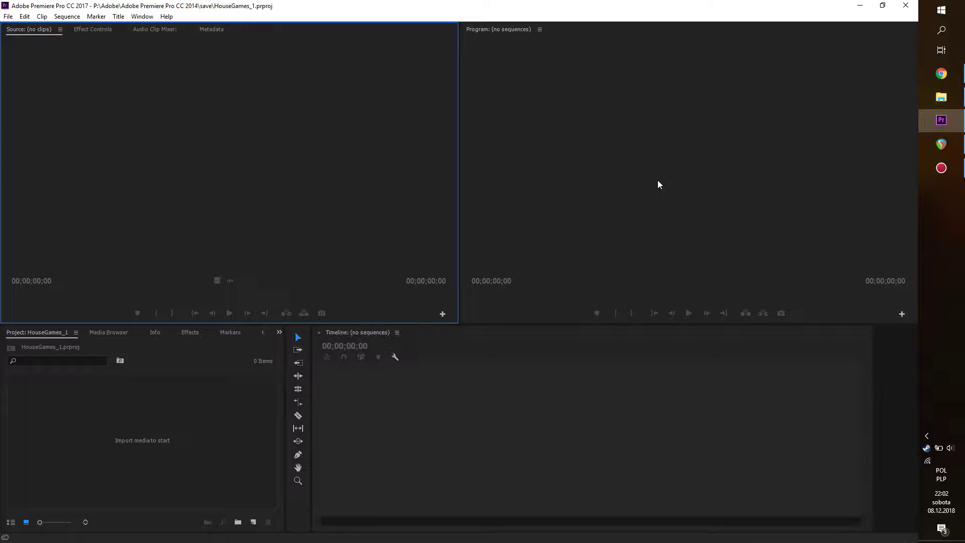
{"action": "left_click", "coordinate": [941, 97]}
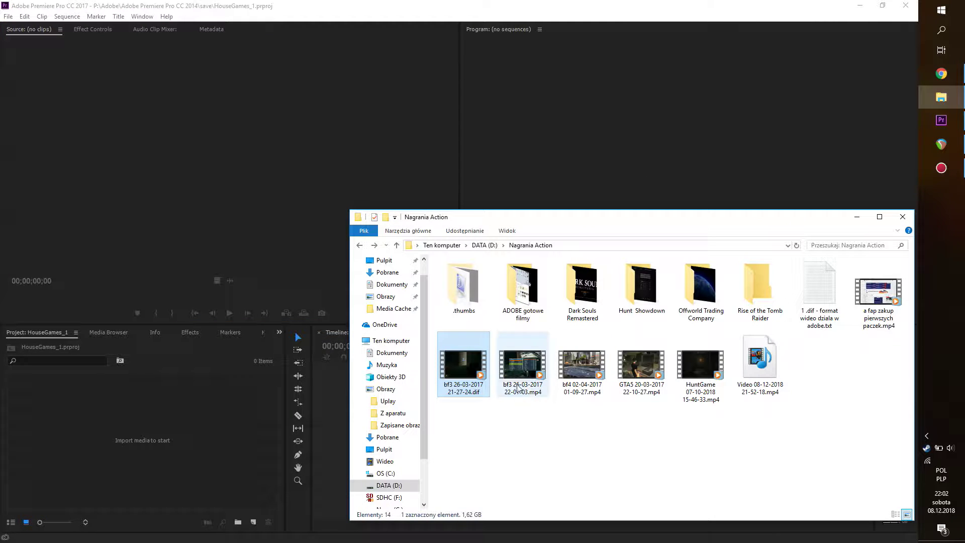
{"action": "mouse_move", "coordinate": [464, 365]}
{"action": "left_mouse_down"}
{"action": "mouse_move", "coordinate": [160, 440]}
{"action": "mouse_move", "coordinate": [119, 440]}
{"action": "left_mouse_up"}
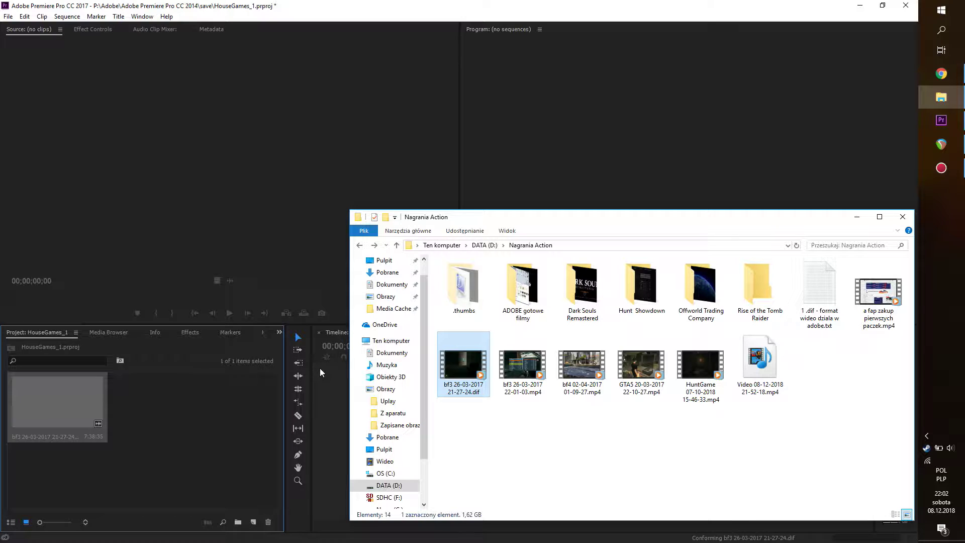
{"action": "left_click", "coordinate": [186, 398]}
{"action": "left_click", "coordinate": [55, 394]}
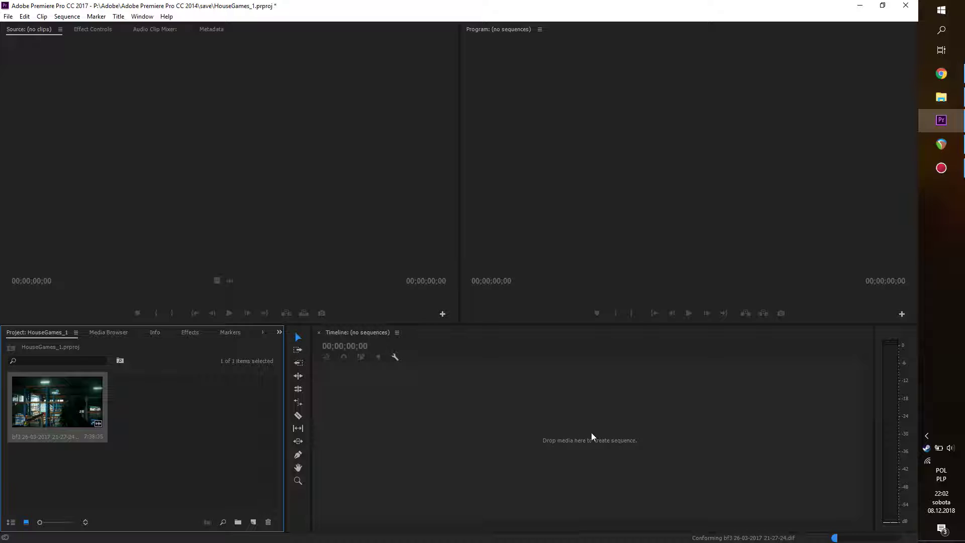
- Create a sequence from the .dif clip, zoom the timeline, enlarge A1 and scrub to about 4:38
{"action": "left_click_drag", "start_coordinate": [585, 438], "coordinate": [591, 430]}
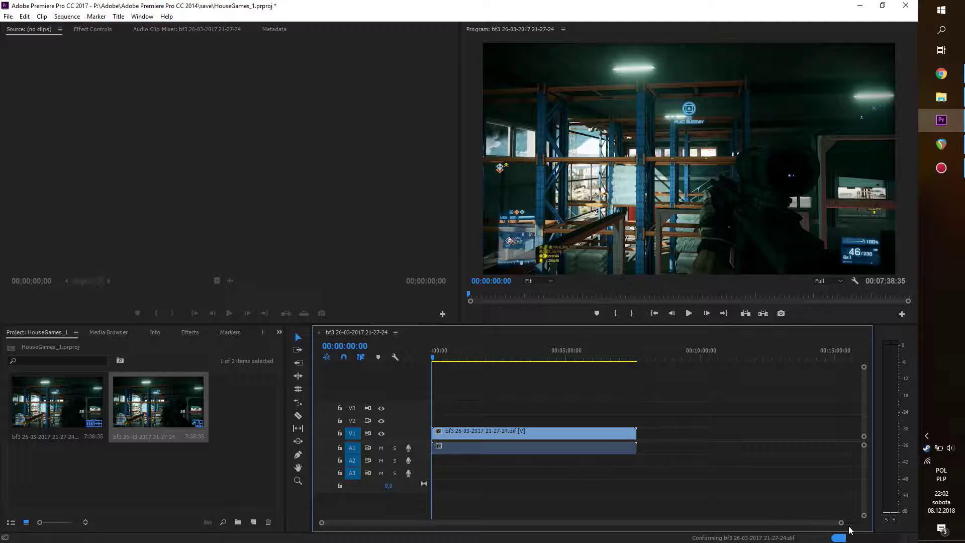
{"action": "scroll", "coordinate": [798, 524], "scroll_direction": "up", "scroll_amount": 2}
{"action": "scroll", "coordinate": [798, 524], "scroll_direction": "up", "scroll_amount": 2}
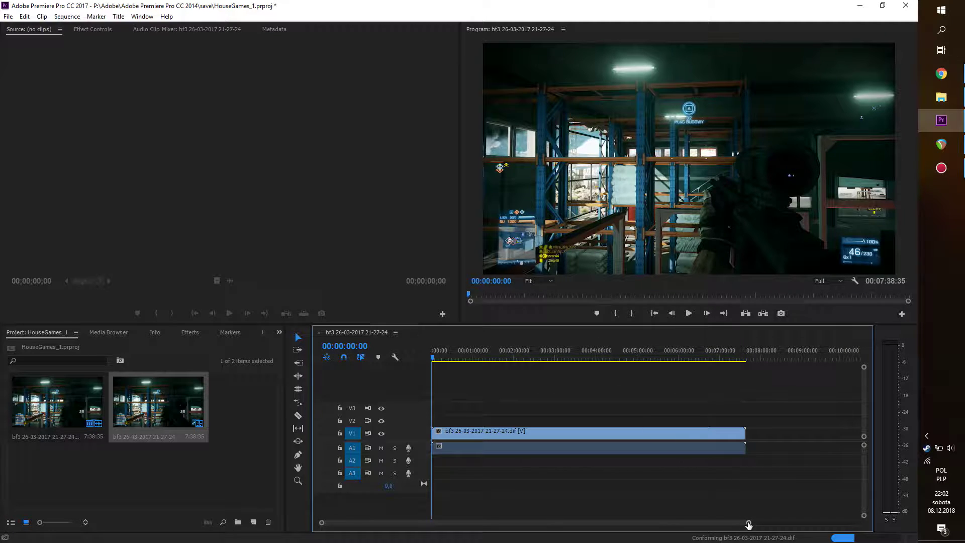
{"action": "left_click_drag", "start_coordinate": [748, 525], "coordinate": [695, 524]}
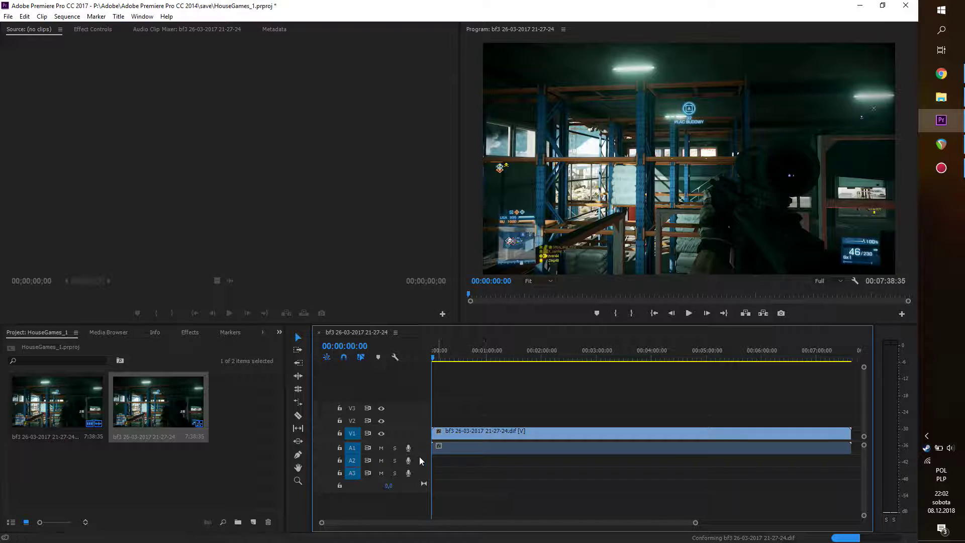
{"action": "left_click_drag", "start_coordinate": [417, 453], "coordinate": [417, 467]}
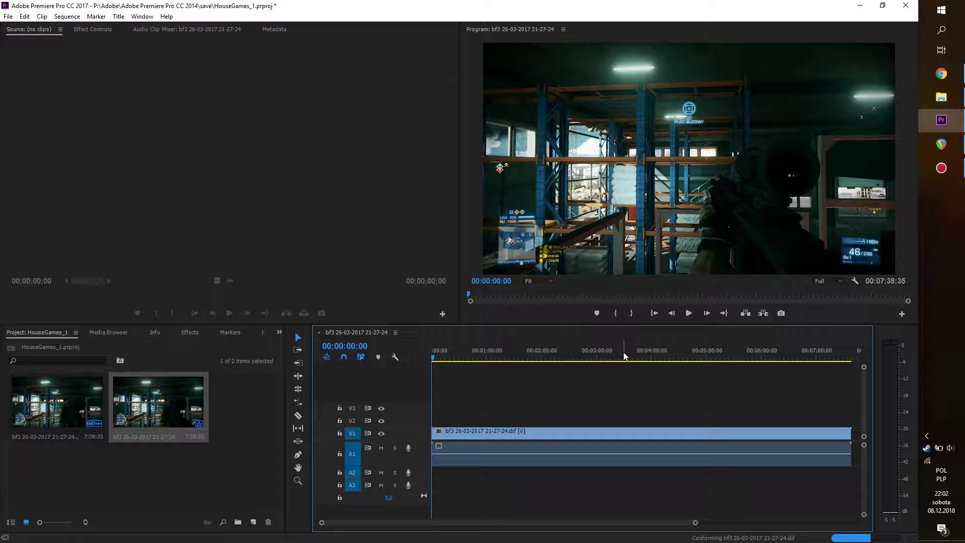
{"action": "left_click_drag", "start_coordinate": [624, 356], "coordinate": [648, 358]}
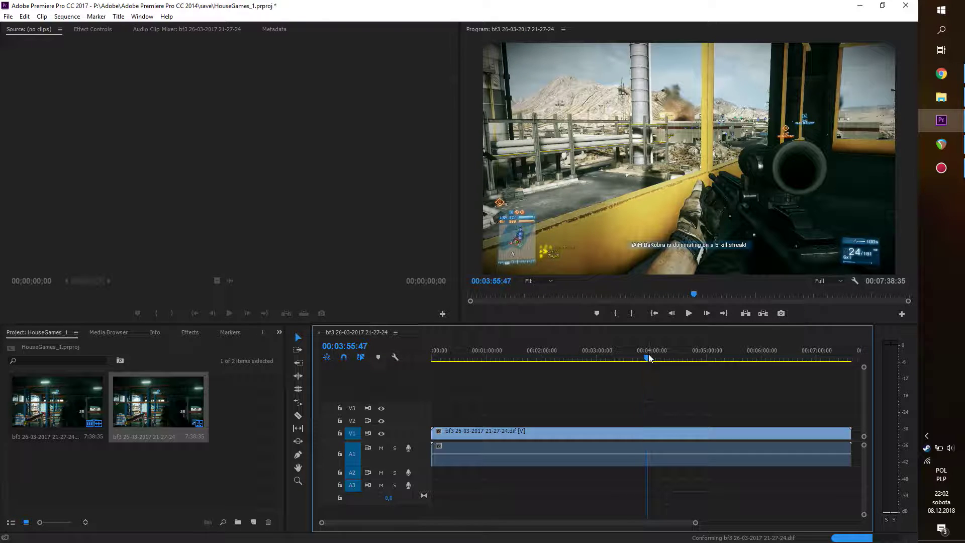
{"action": "left_click_drag", "start_coordinate": [648, 358], "coordinate": [686, 358]}
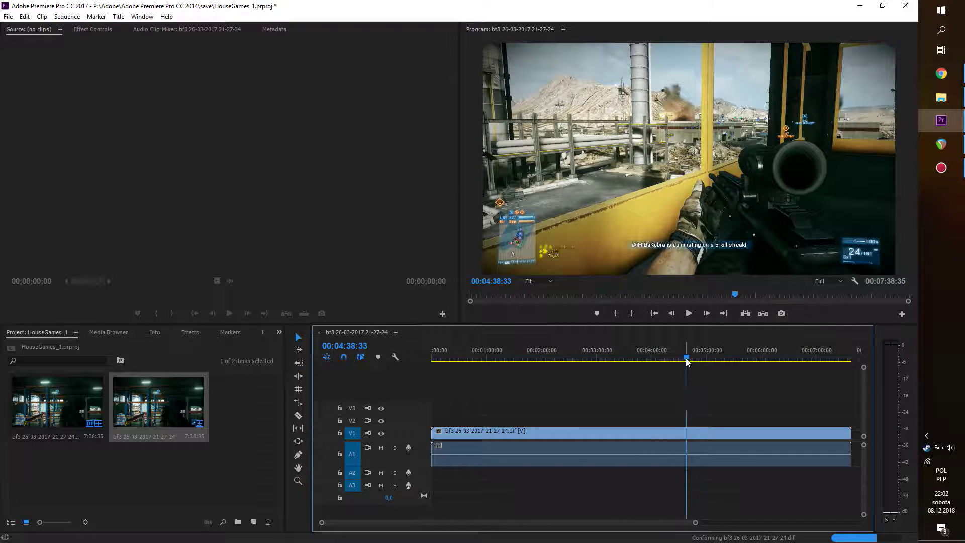
- Set Program monitor playback resolution to 1/4 and zoom to 25% after trying 50% and 200%
{"action": "left_click", "coordinate": [836, 285]}
{"action": "left_click", "coordinate": [824, 313]}
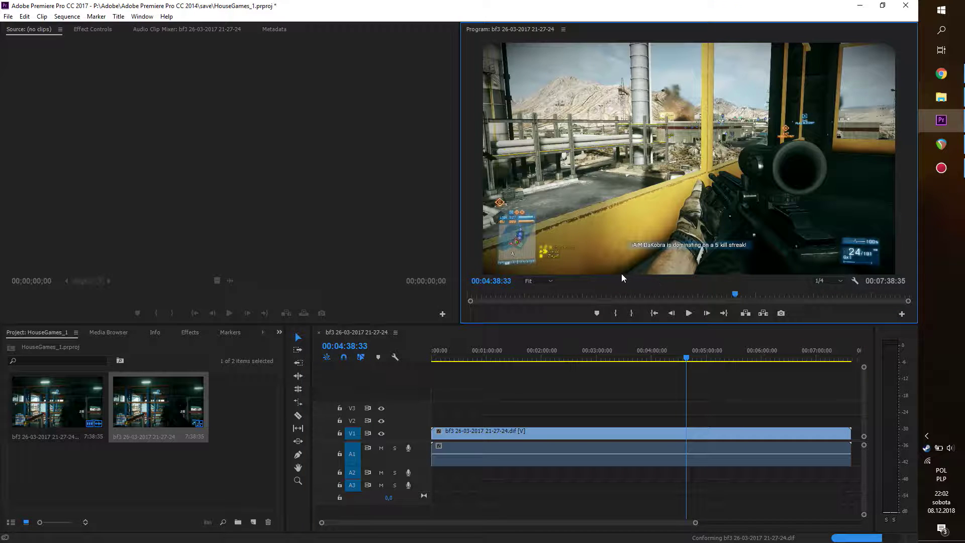
{"action": "left_click", "coordinate": [550, 279]}
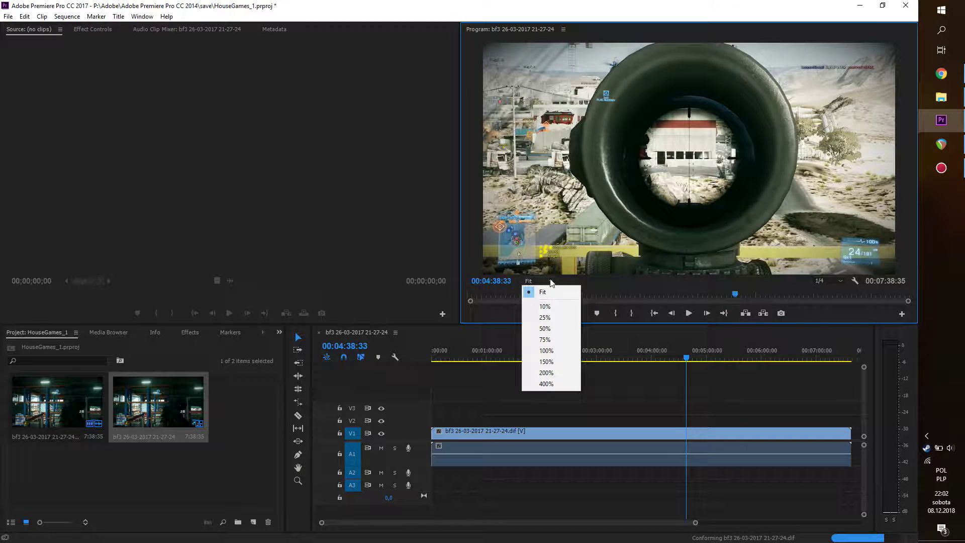
{"action": "left_click", "coordinate": [552, 330]}
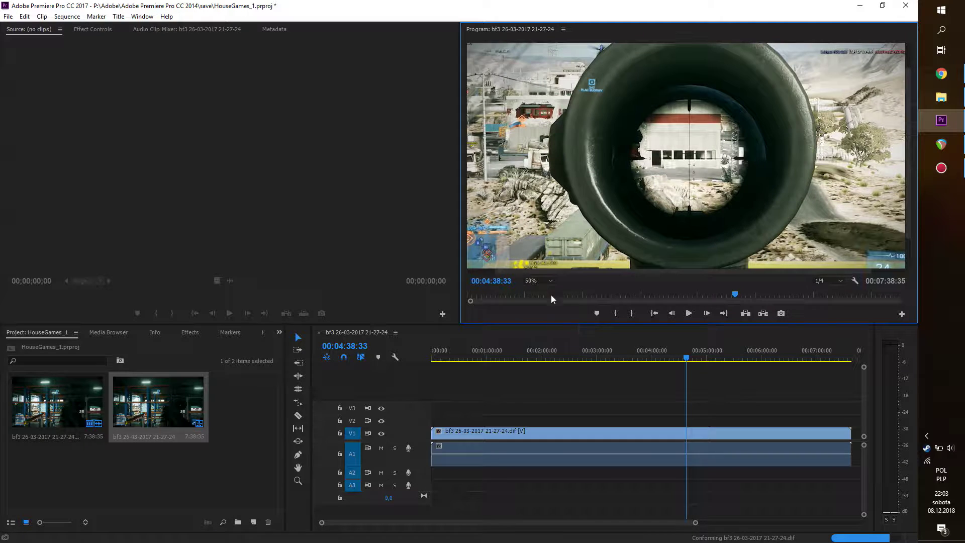
{"action": "left_click", "coordinate": [538, 280]}
{"action": "left_click", "coordinate": [558, 373]}
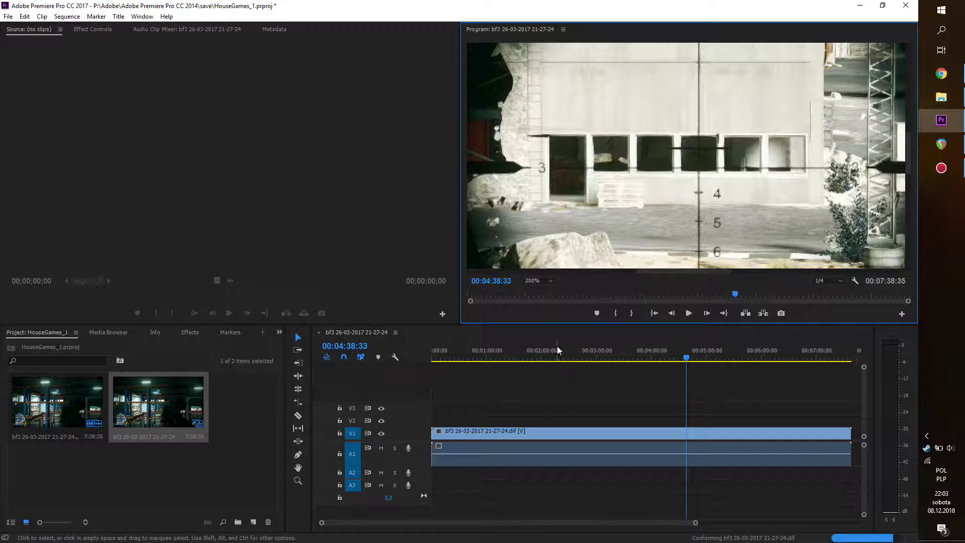
{"action": "left_click", "coordinate": [547, 282]}
{"action": "left_click", "coordinate": [547, 317]}
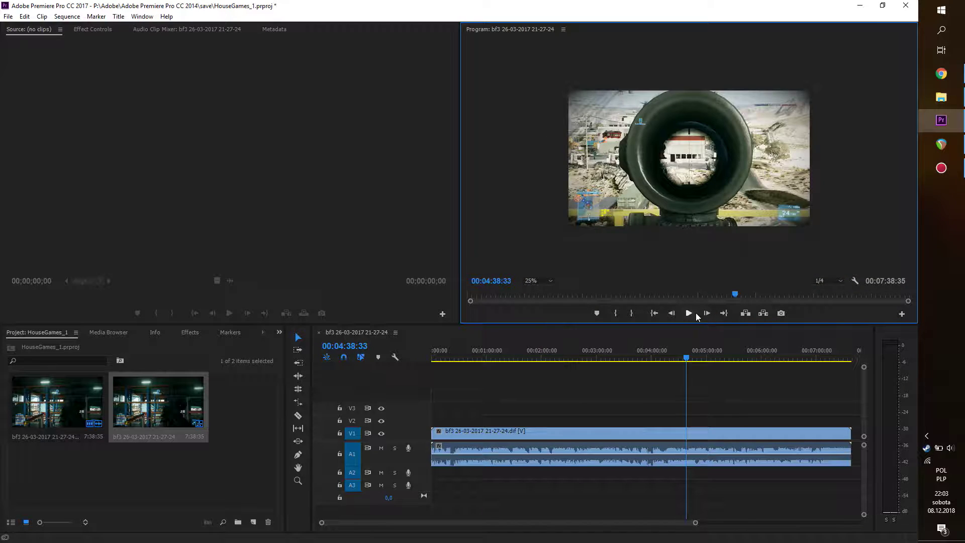
- Play the sequence from about 4:06, then from later on up to about 6:39
{"action": "left_click_drag", "start_coordinate": [686, 358], "coordinate": [659, 357]}
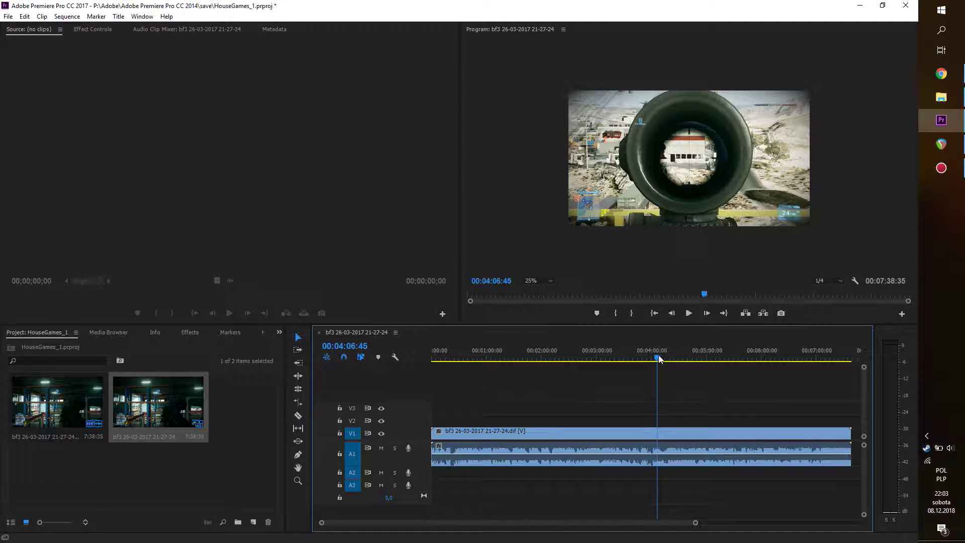
{"action": "left_click", "coordinate": [689, 314]}
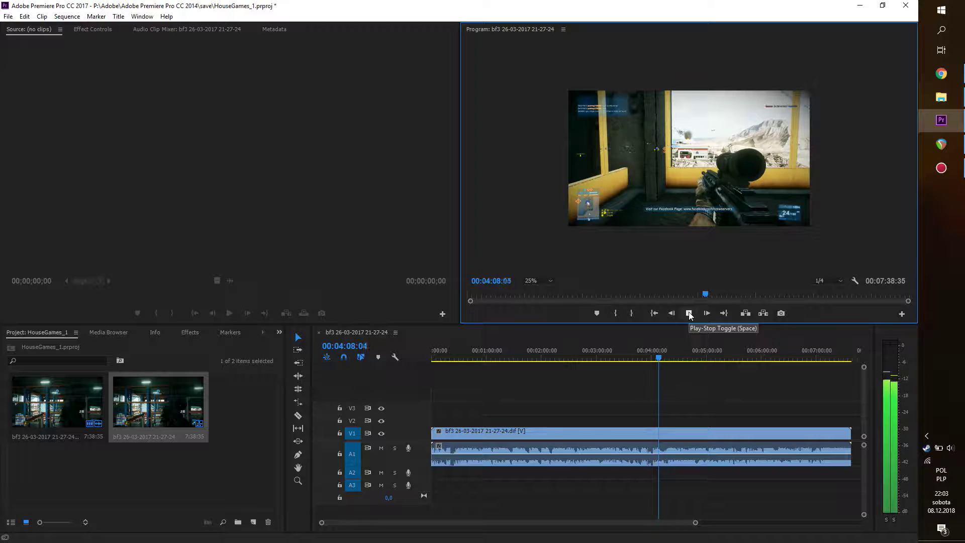
{"action": "left_click", "coordinate": [690, 314]}
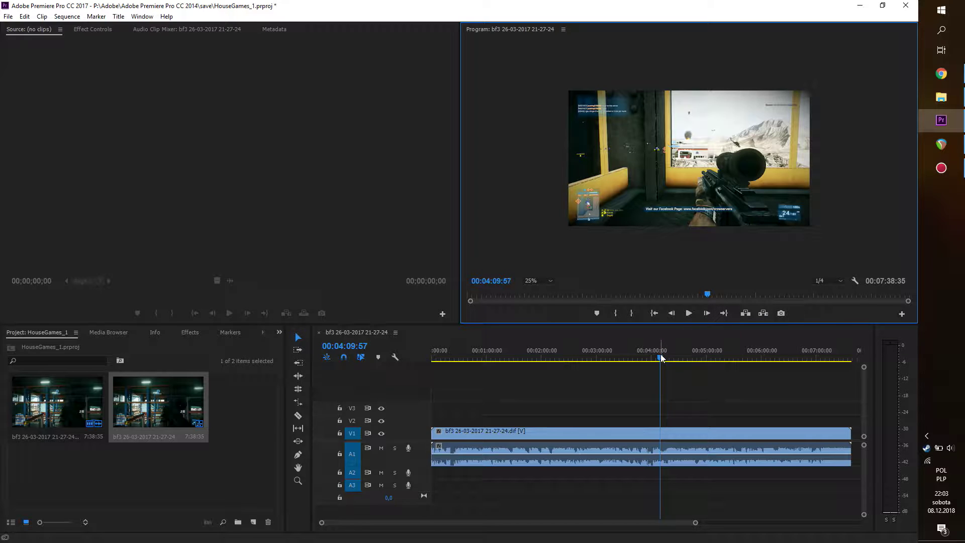
{"action": "left_click_drag", "start_coordinate": [661, 358], "coordinate": [798, 358]}
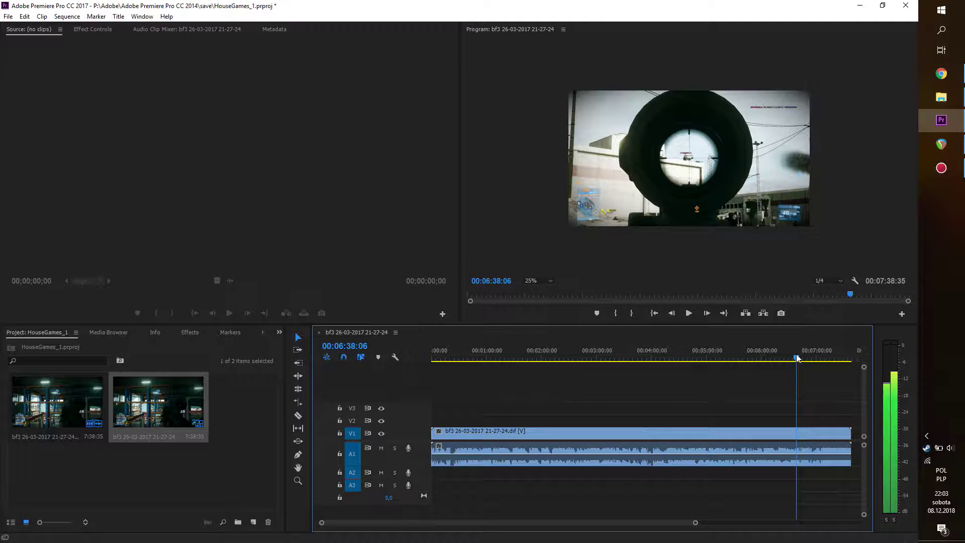
{"action": "left_click", "coordinate": [690, 314]}
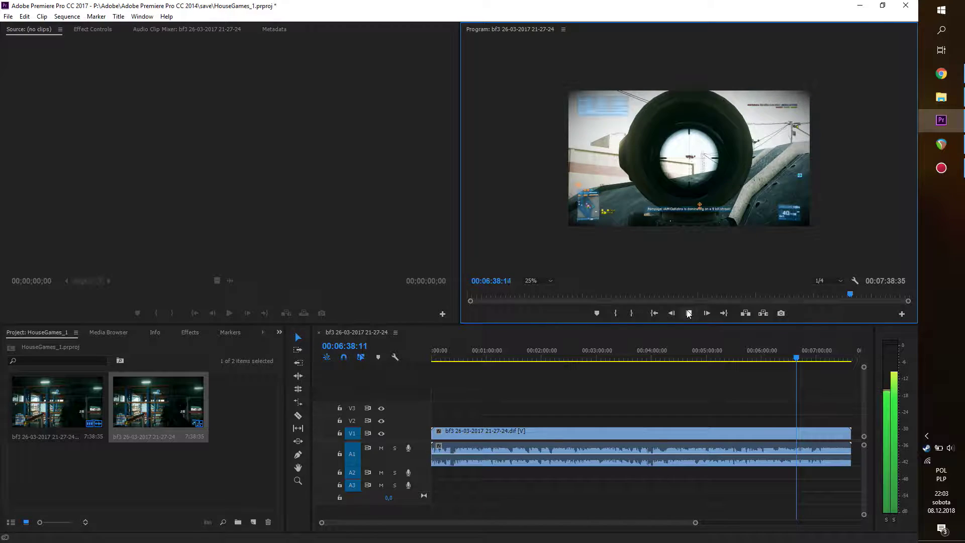
{"action": "left_click", "coordinate": [687, 314]}
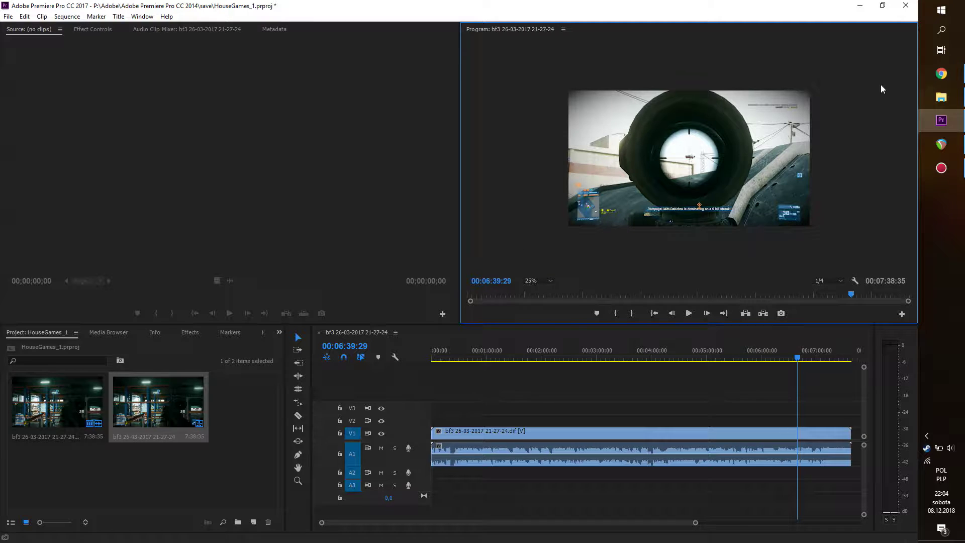
- Go from the YouTube dashboard to the channel's INFORMACJE (About) page, then select the search box
{"action": "left_click", "coordinate": [931, 77]}
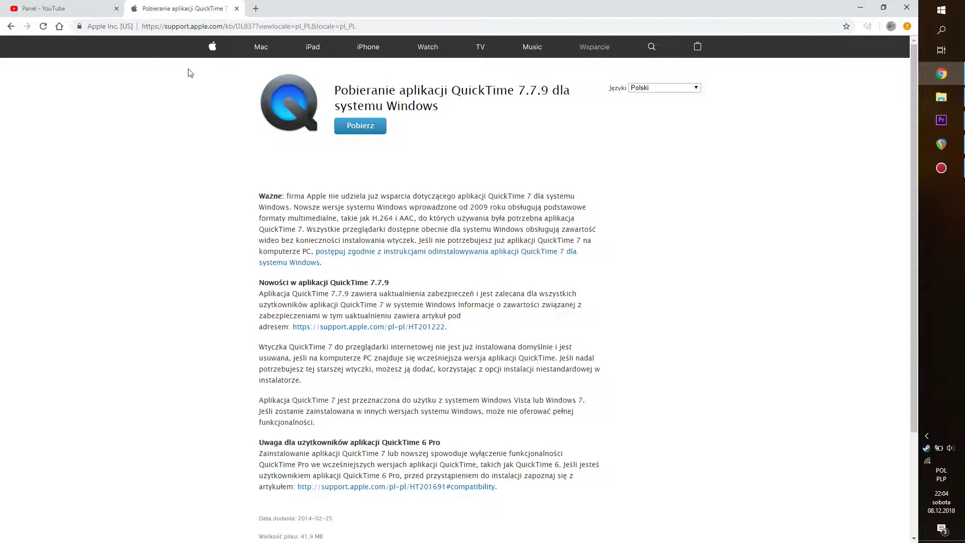
{"action": "left_click", "coordinate": [94, 6]}
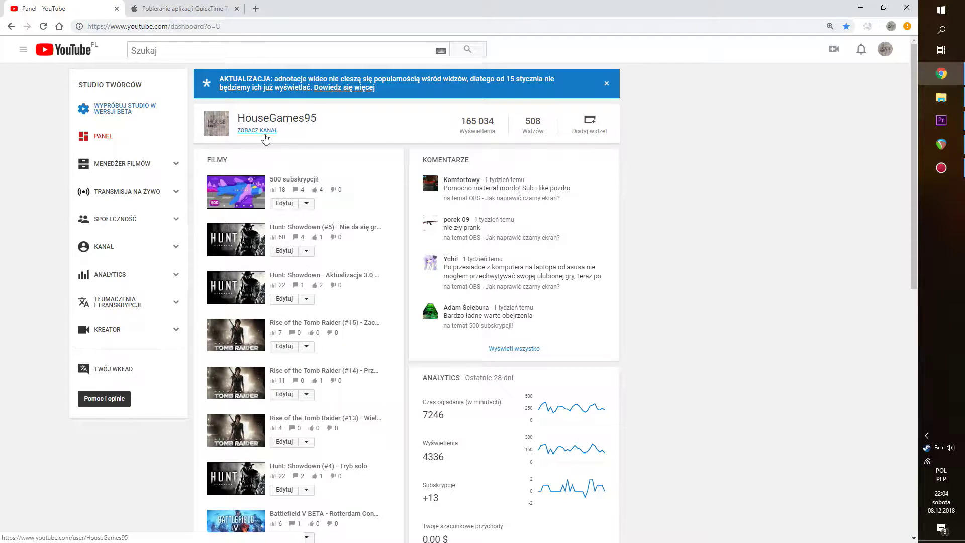
{"action": "left_click", "coordinate": [248, 132]}
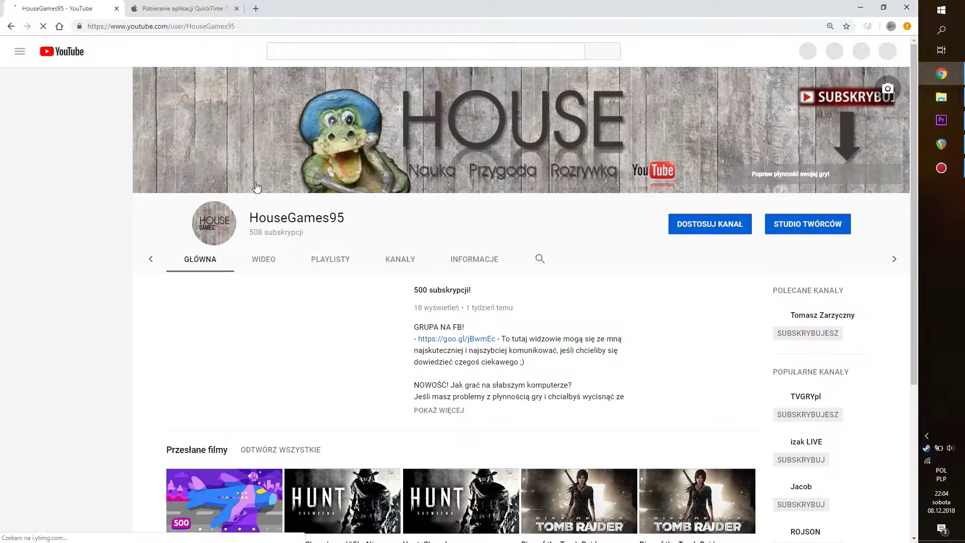
{"action": "left_click", "coordinate": [474, 258]}
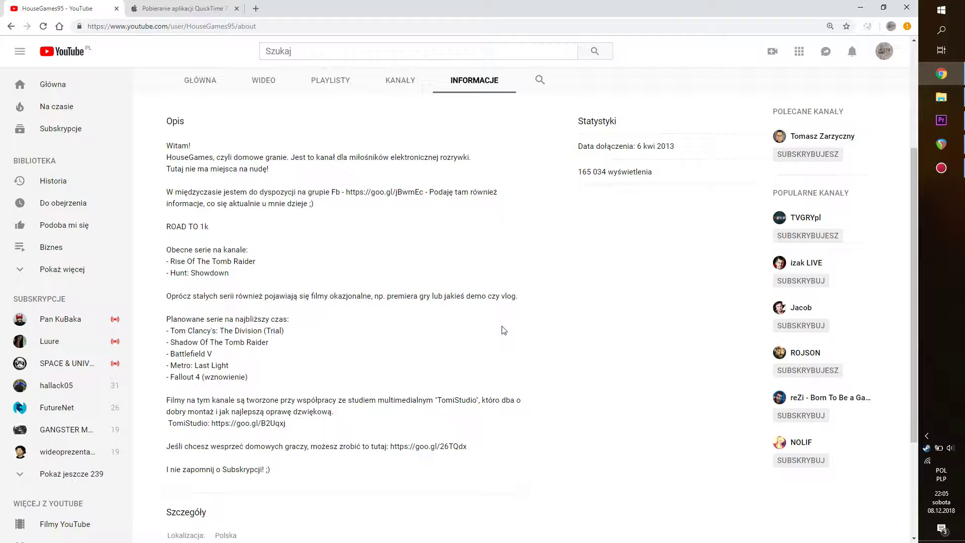
{"action": "left_click", "coordinate": [356, 54]}
- Switch to Premiere Pro, then return to the browser showing the channel's About page
{"action": "left_click", "coordinate": [927, 118]}
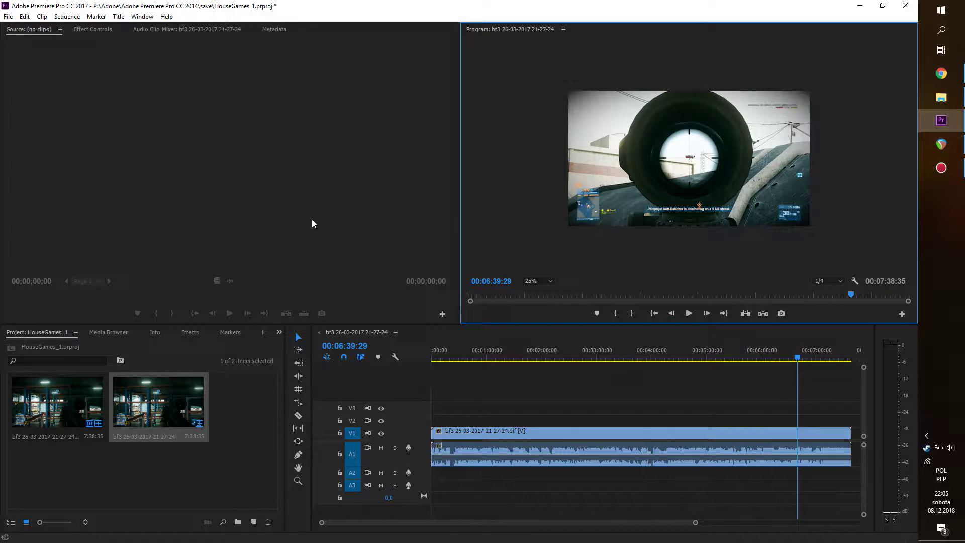
{"action": "mouse_move", "coordinate": [941, 74]}
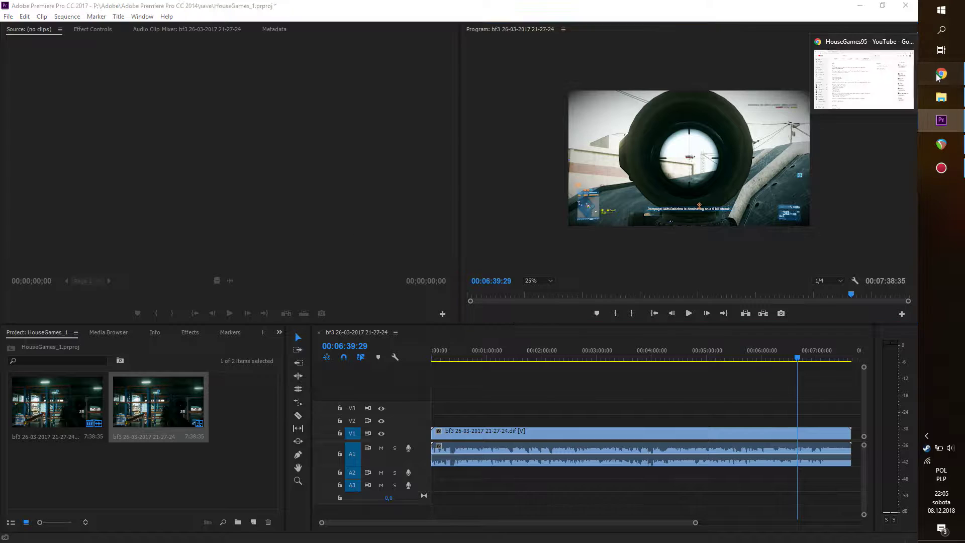
{"action": "left_click", "coordinate": [839, 90]}
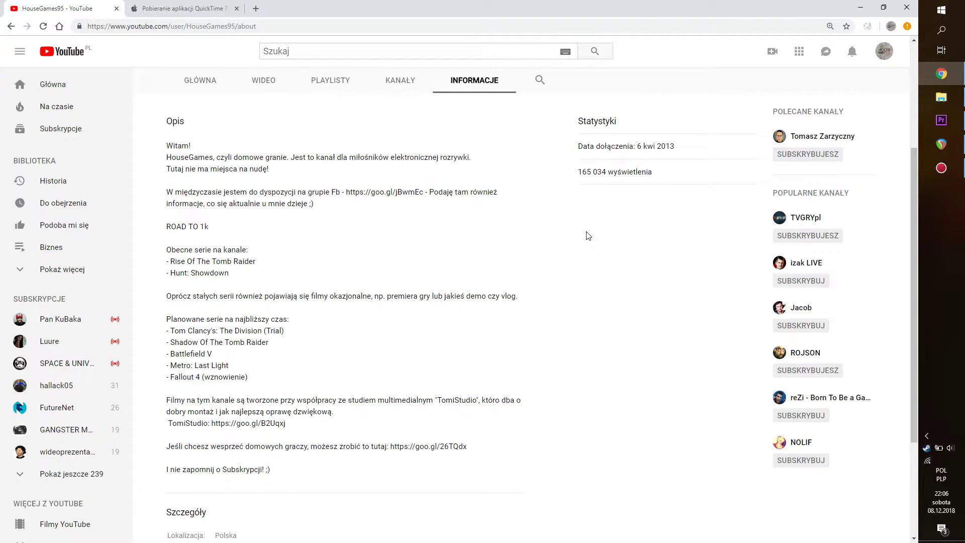
{"action": "left_click", "coordinate": [906, 110]}
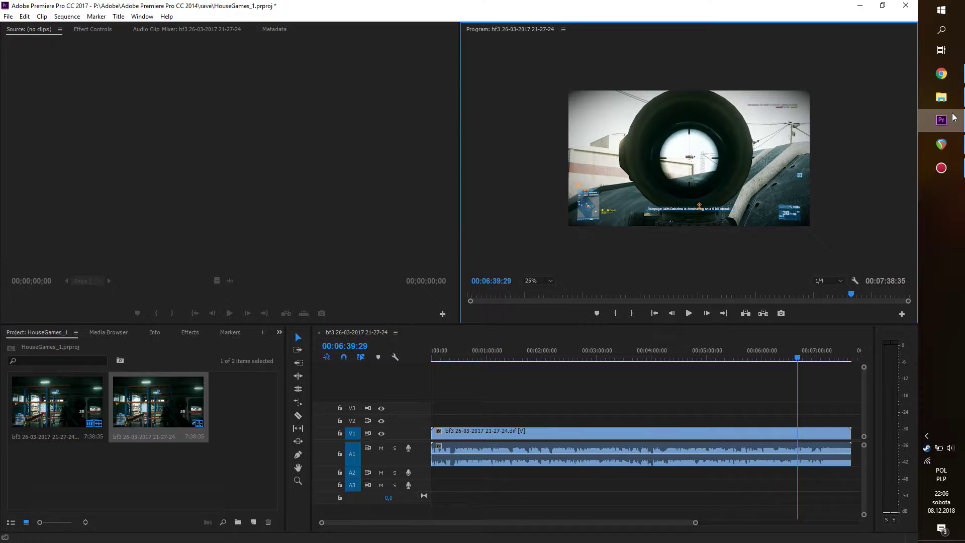